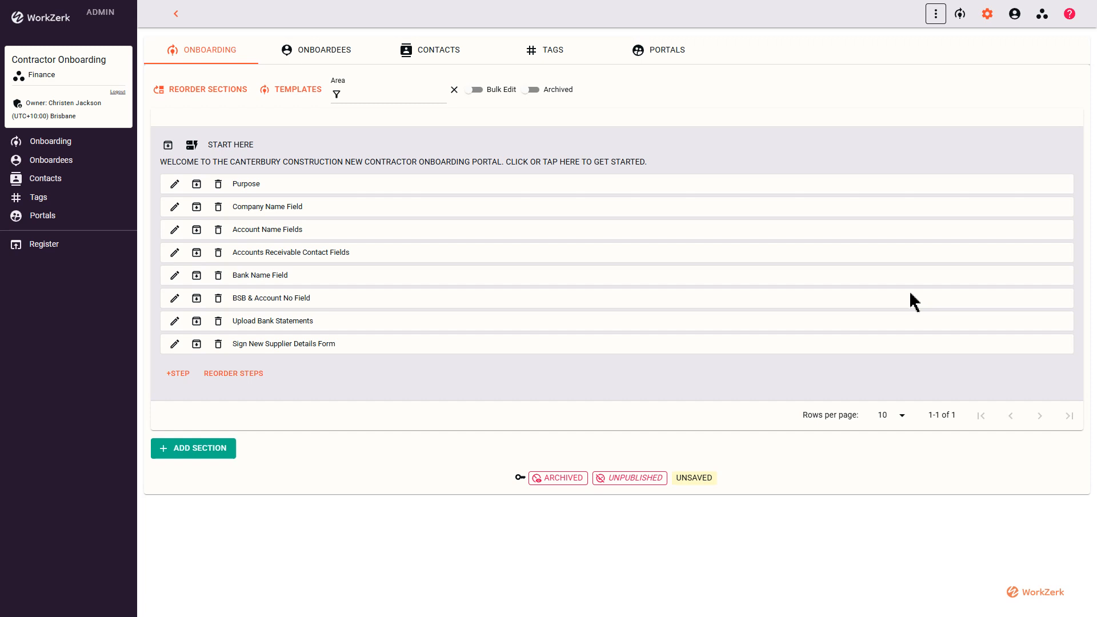
Examine the title and welcome description of the START HERE onboarding section.
click(213, 47)
click(273, 143)
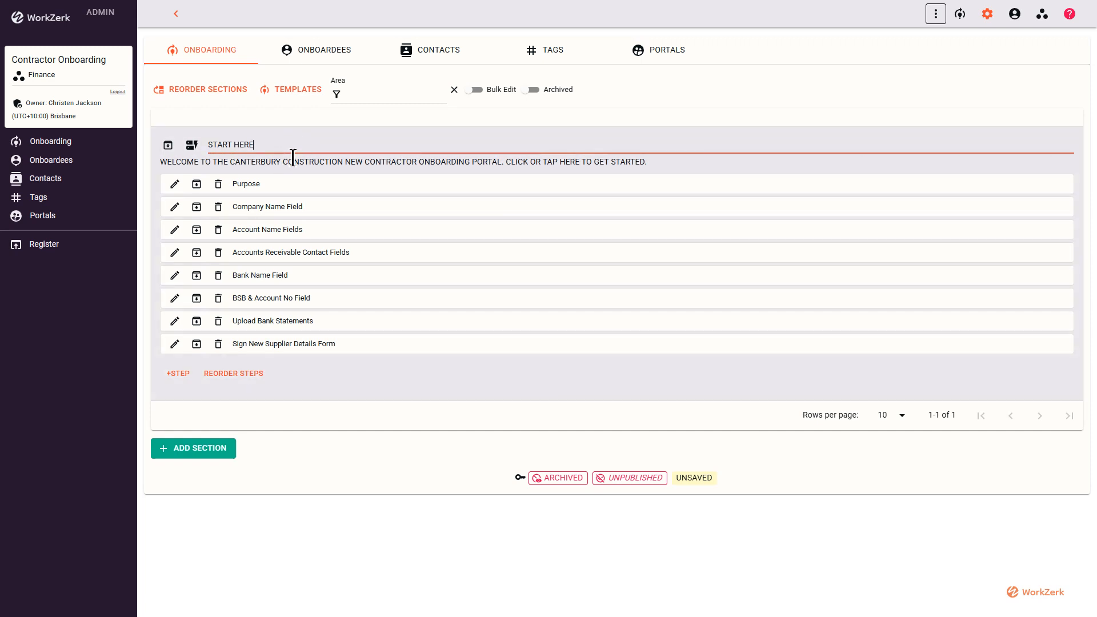
click(386, 162)
drag(657, 163, 166, 174)
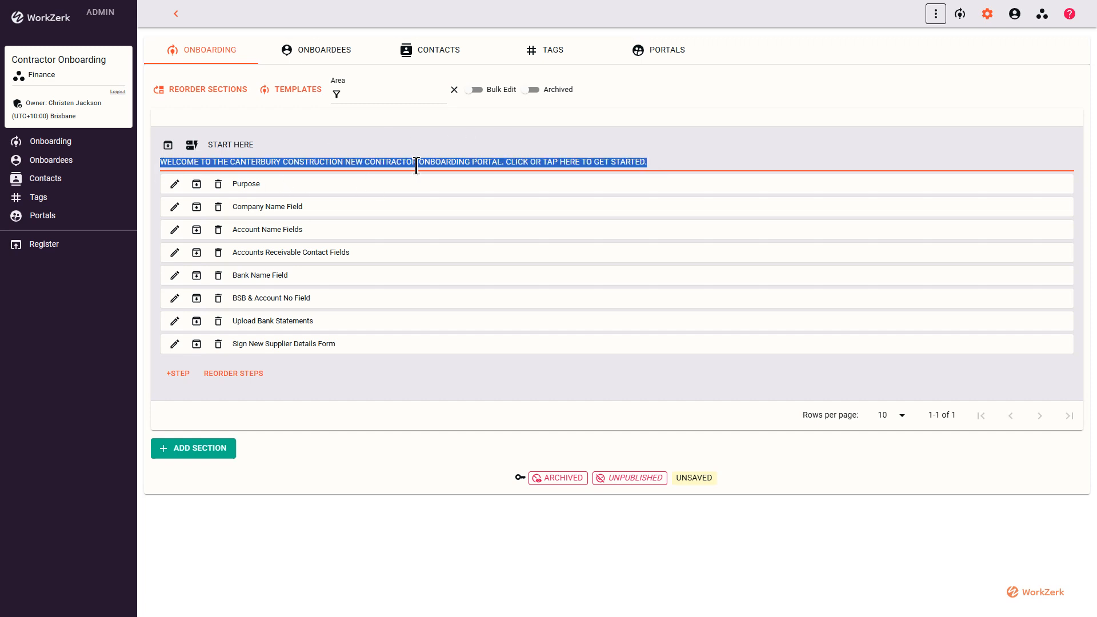
click(316, 144)
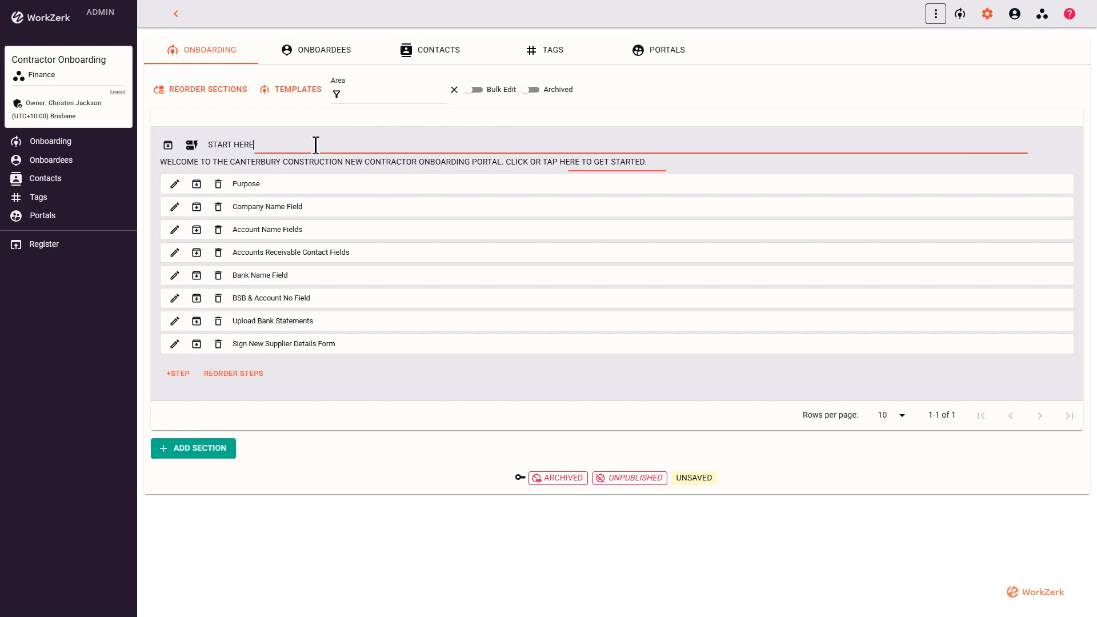
Open the Purpose step and review its full instructions and its attached image, zoomed out to 20%.
click(175, 184)
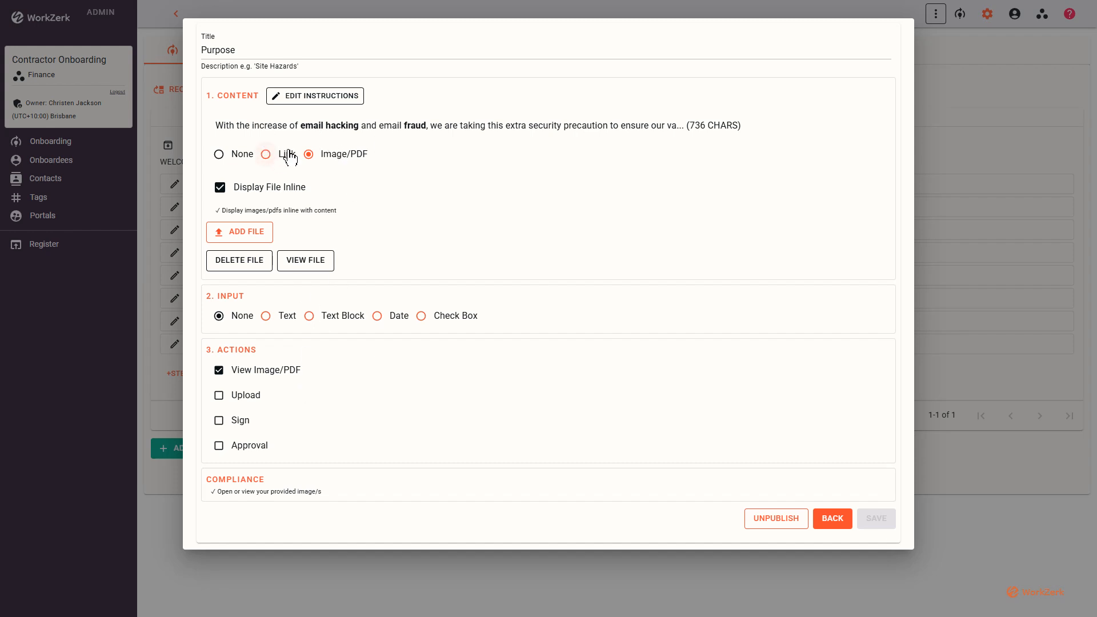
click(315, 98)
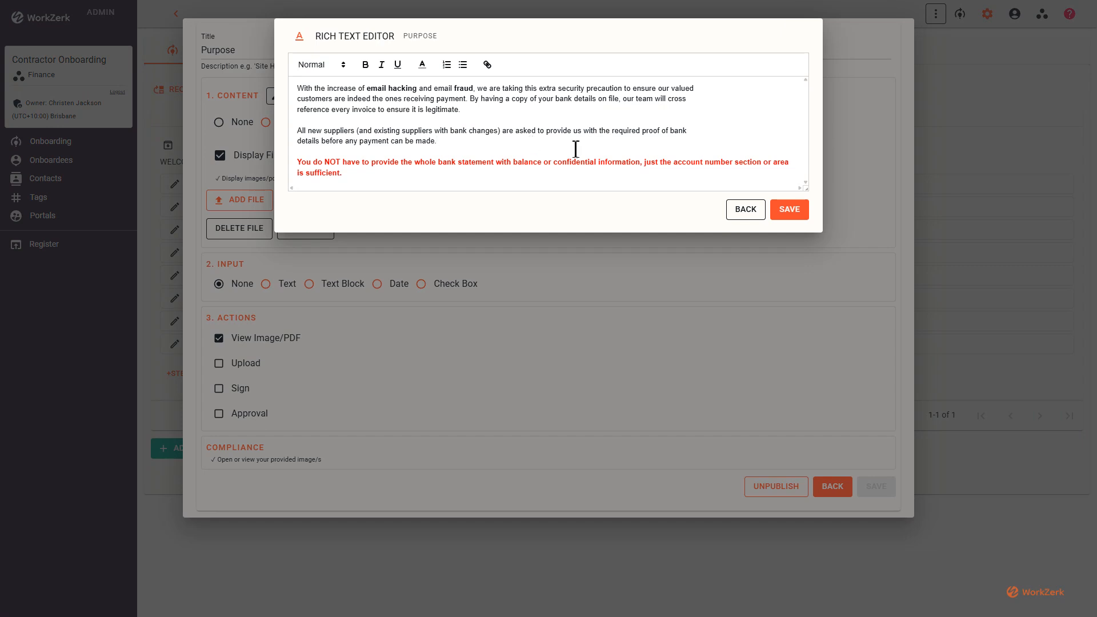
click(745, 210)
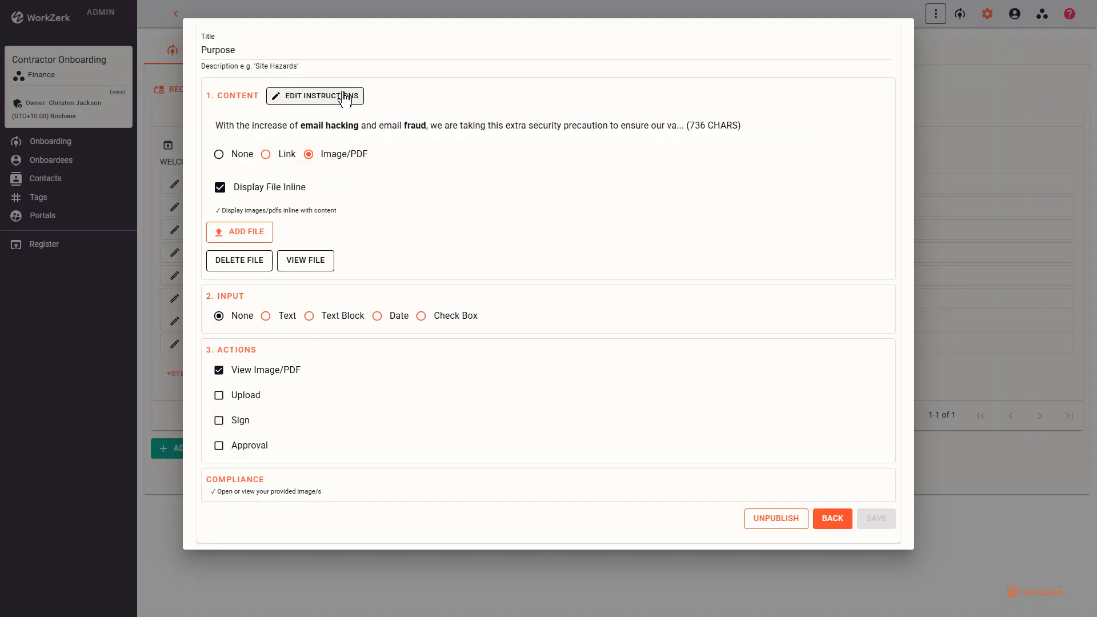
click(306, 264)
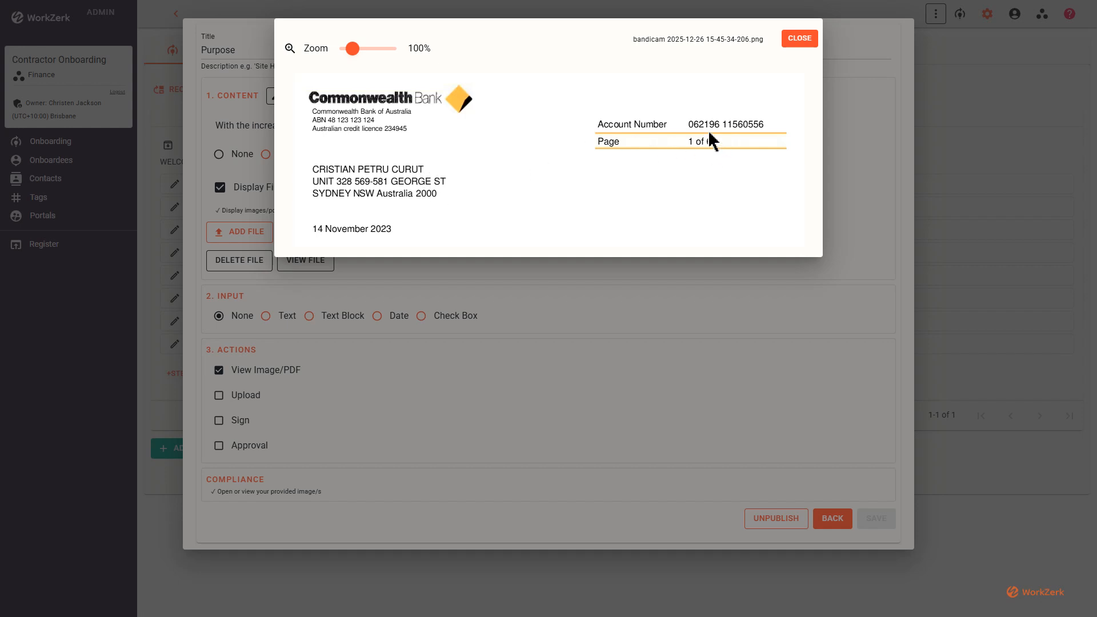
mouse_move(353, 49)
mouse_down()
mouse_move(372, 53)
mouse_move(340, 54)
mouse_up()
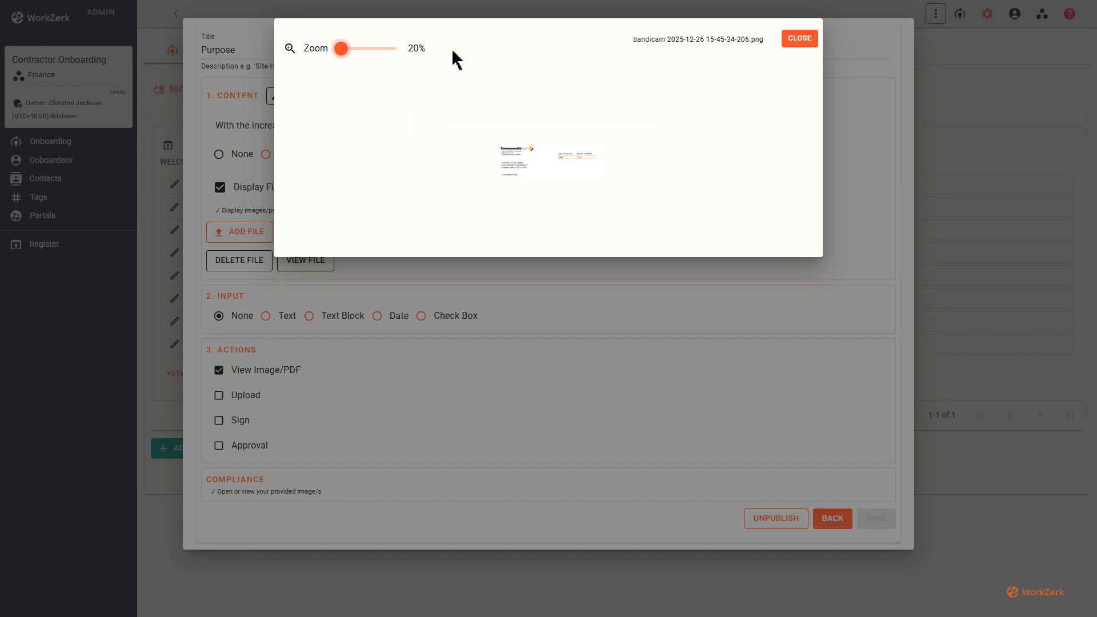
click(797, 40)
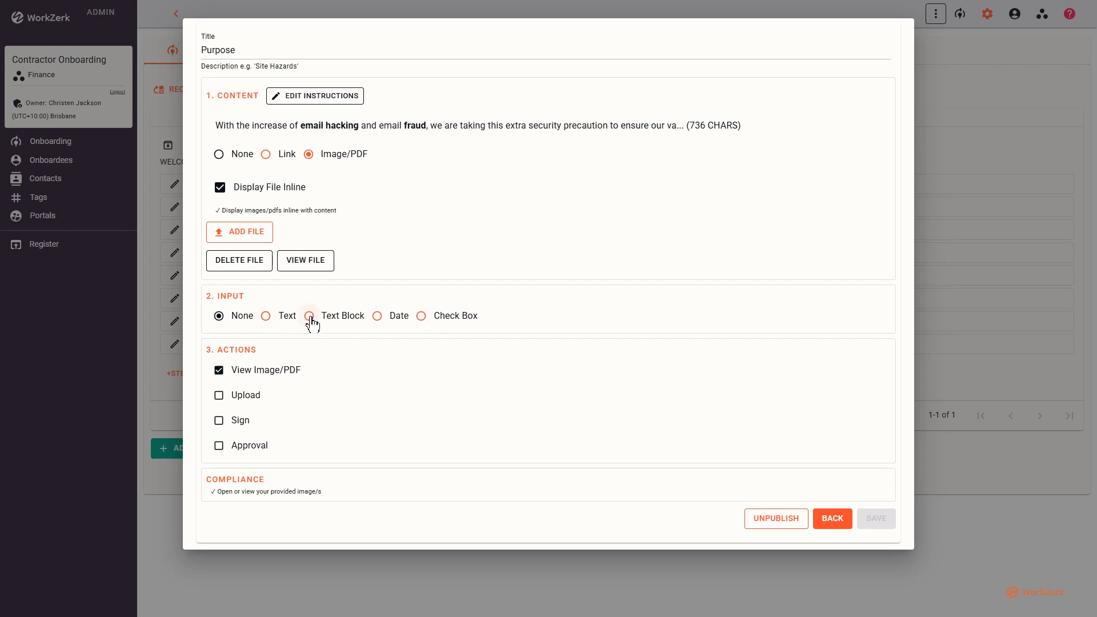
Add a required text input labelled "Bank Statement Date" to the Purpose step and save it.
click(287, 318)
click(269, 354)
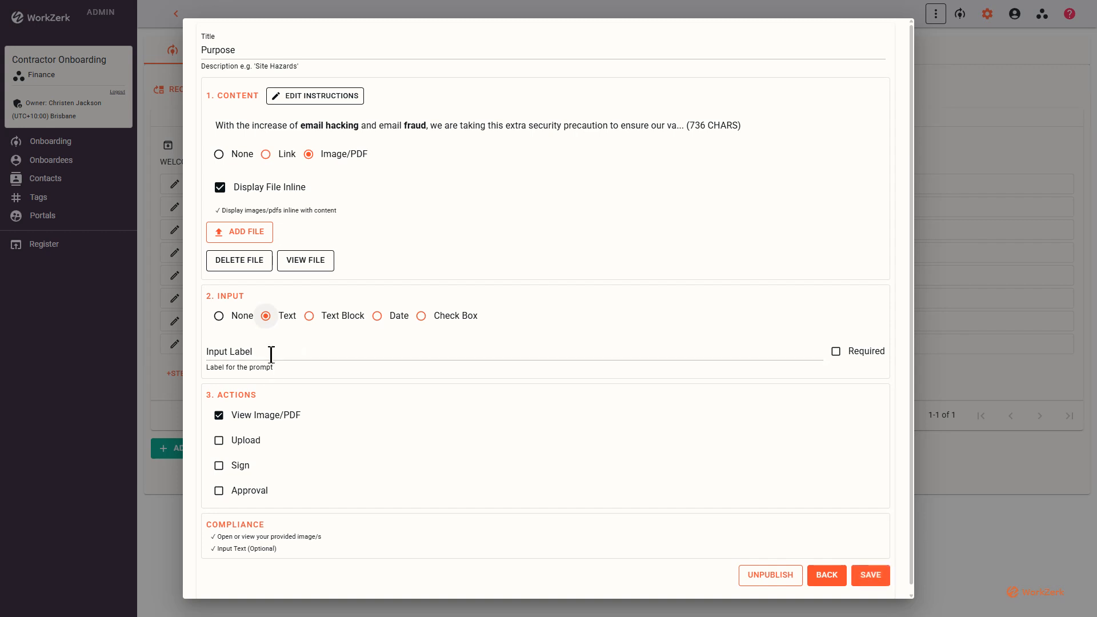
text(Bank Statement Date)
click(835, 350)
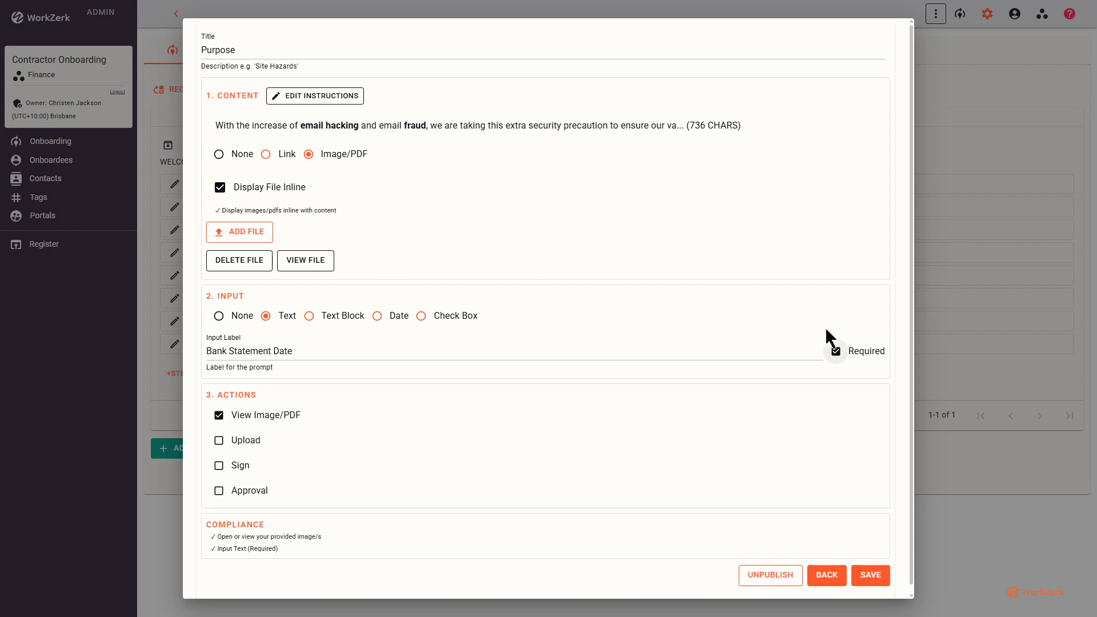
click(300, 351)
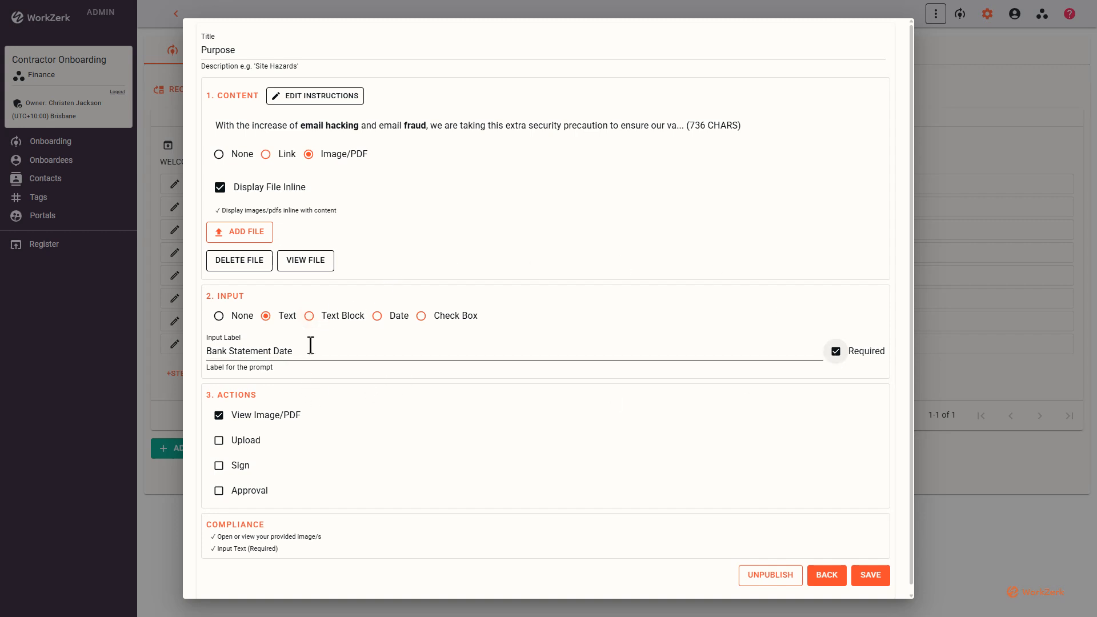
click(425, 332)
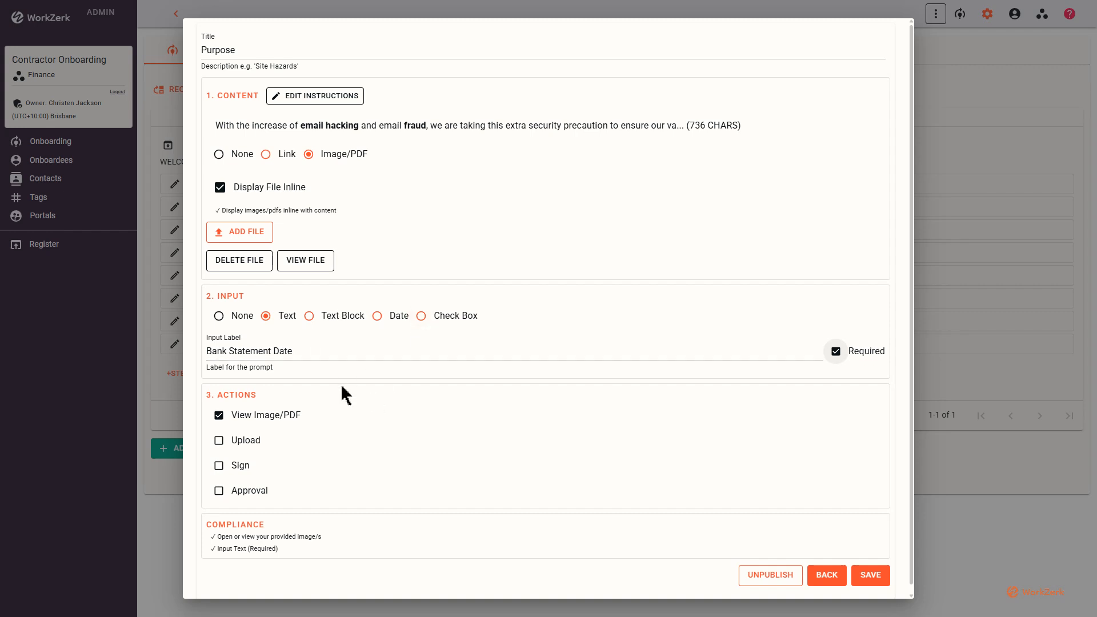
scroll(341, 391, down, 1)
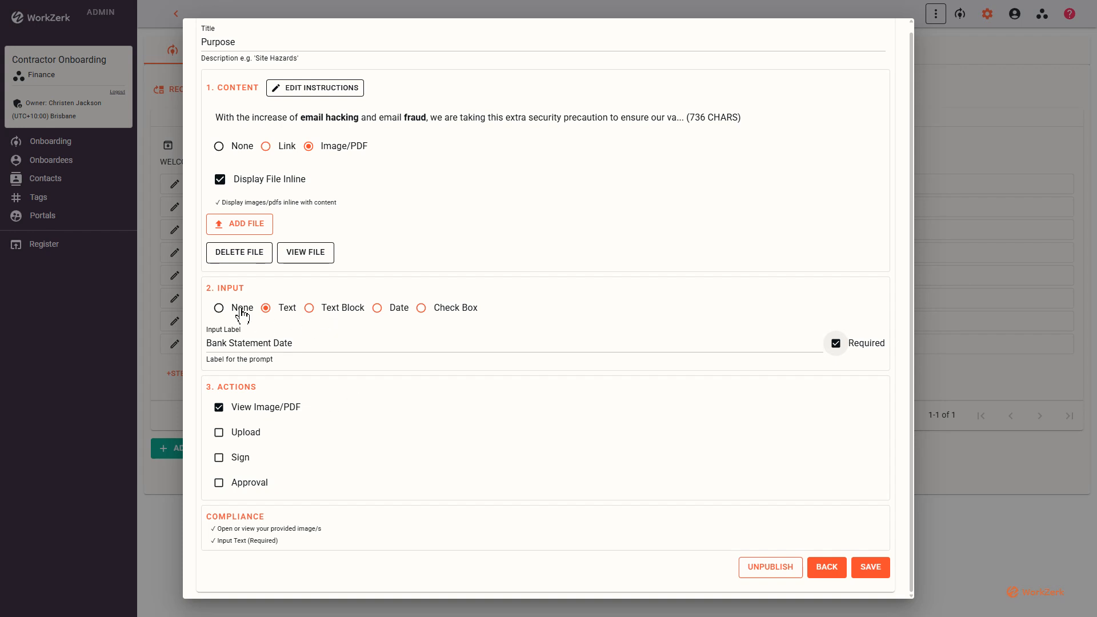
click(868, 566)
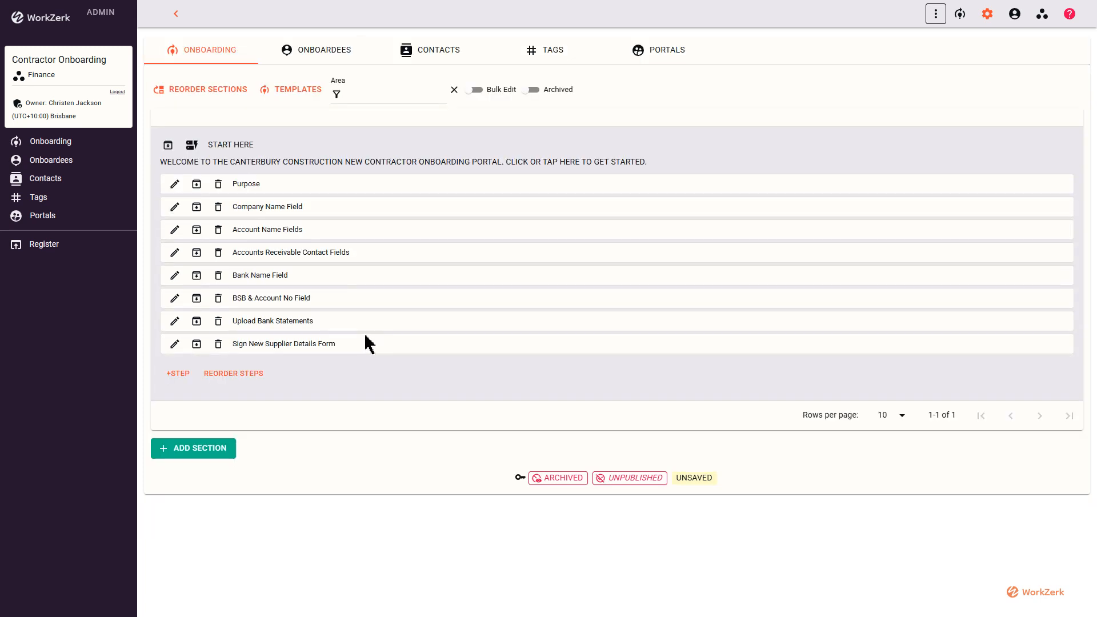
Show the filters and status charts for the onboardees list.
click(317, 56)
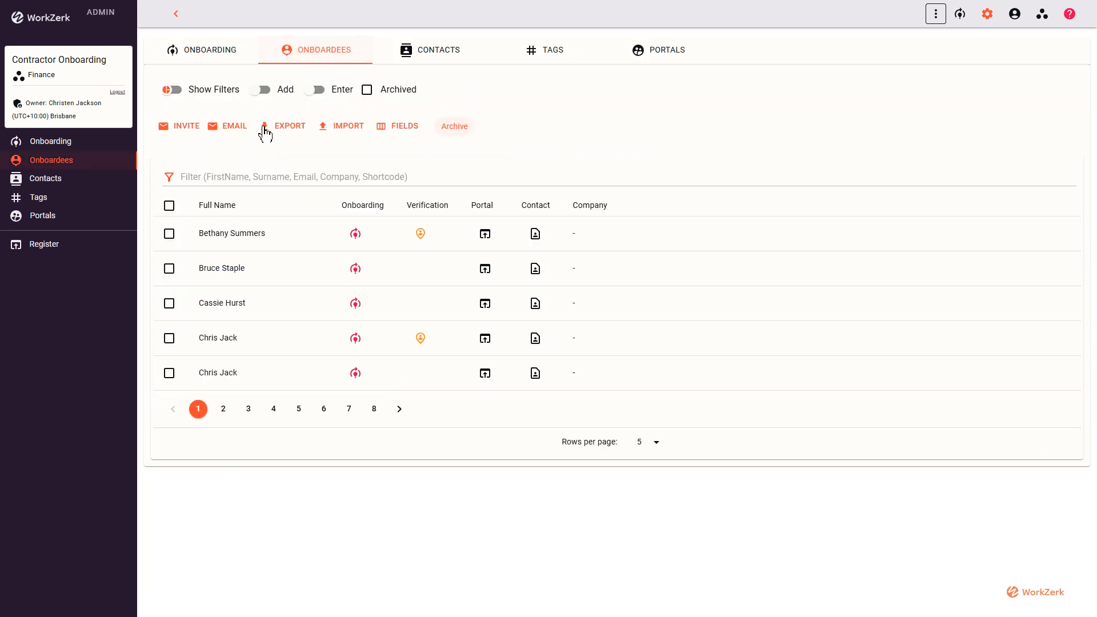
click(209, 93)
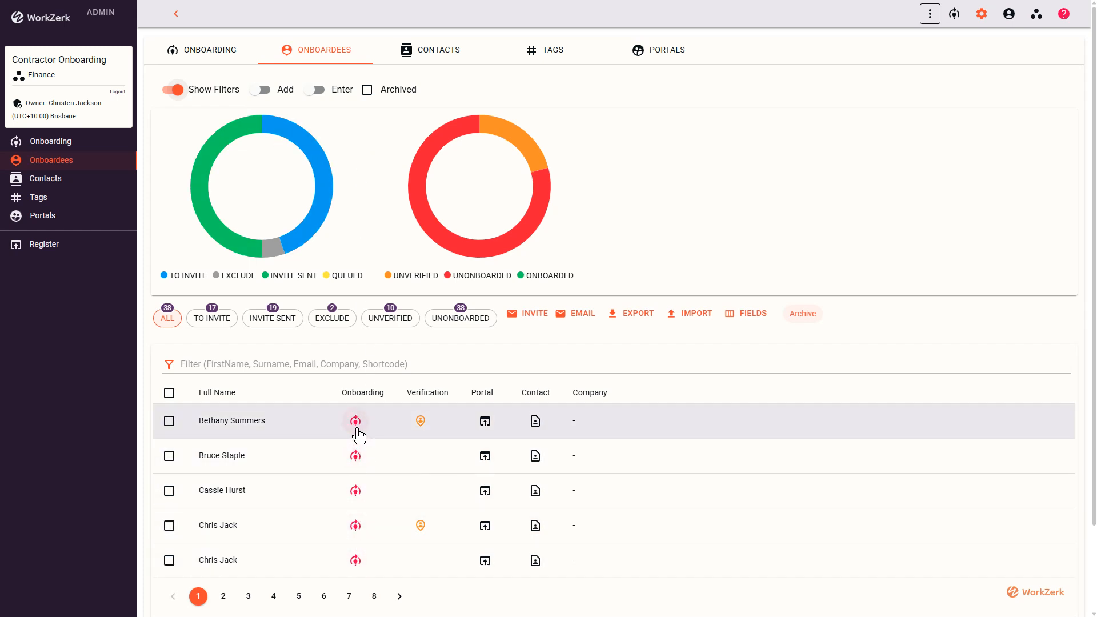
Review the Upload Bank Statements onboarding step, switching its Upload action off and on and checking its compliance requirements.
click(221, 64)
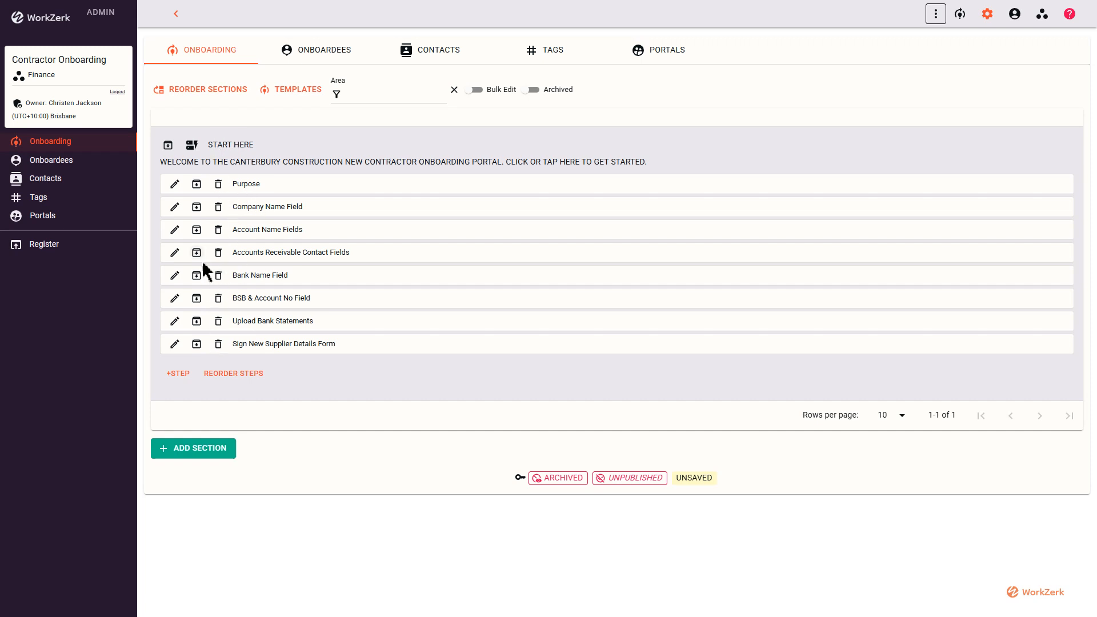
click(175, 322)
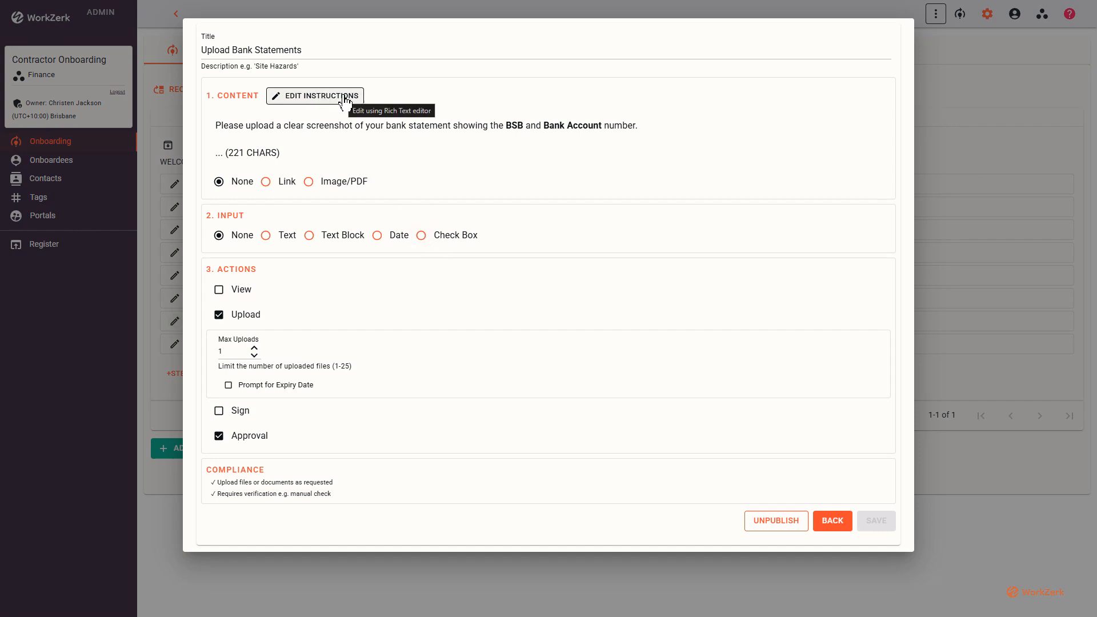
click(246, 317)
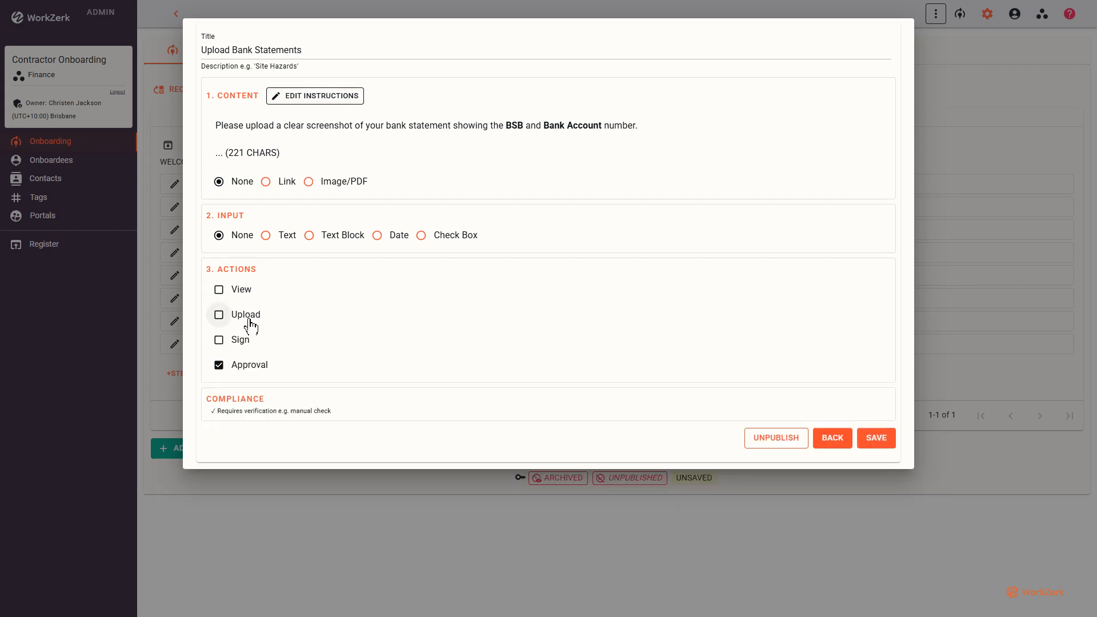
click(247, 324)
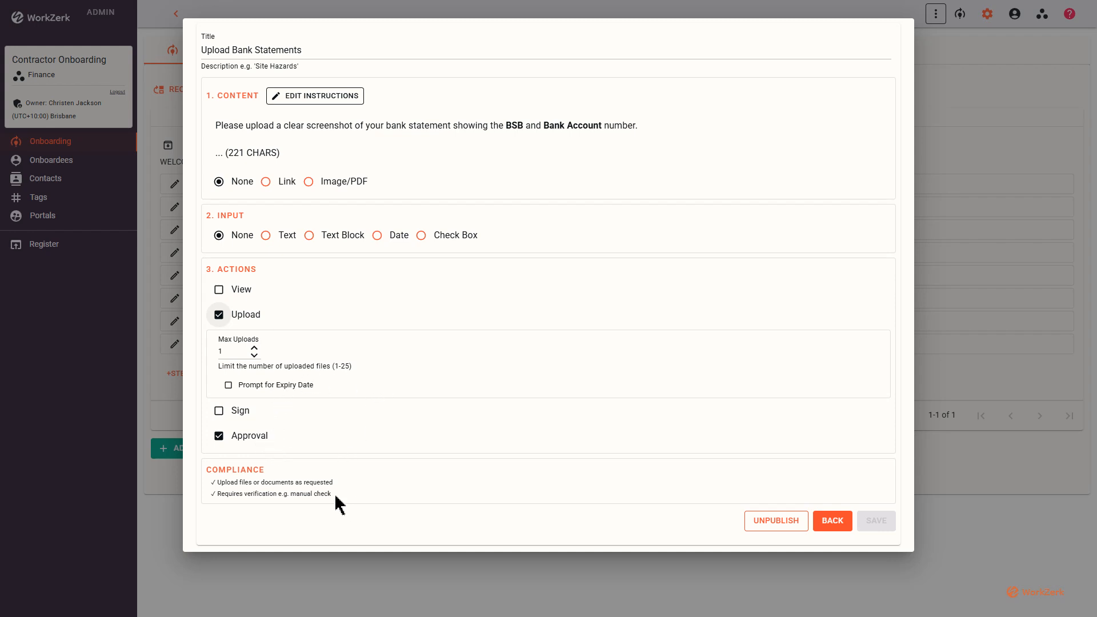
drag(328, 493, 207, 480)
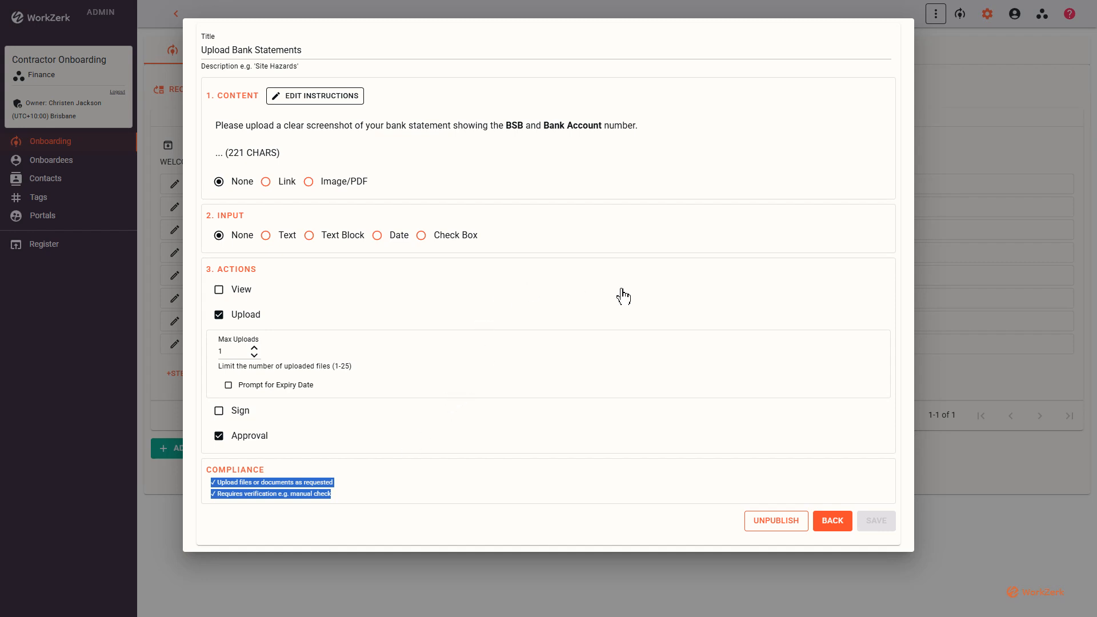
click(833, 523)
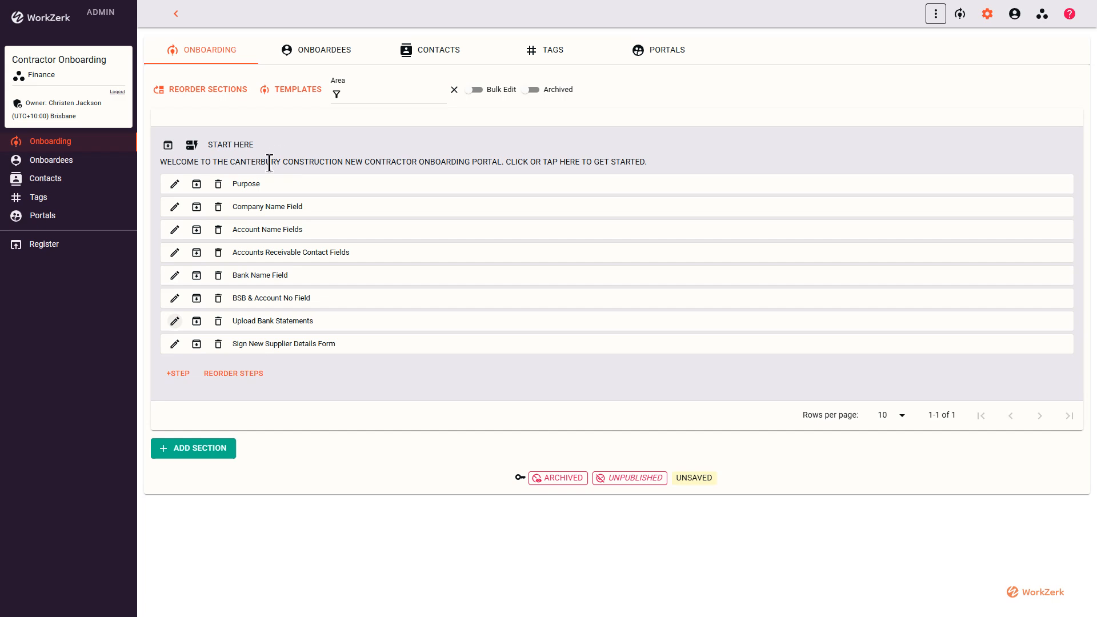
Reorder the START HERE steps so that Sign New Supplier Details Form comes directly after Account Name Fields.
click(231, 375)
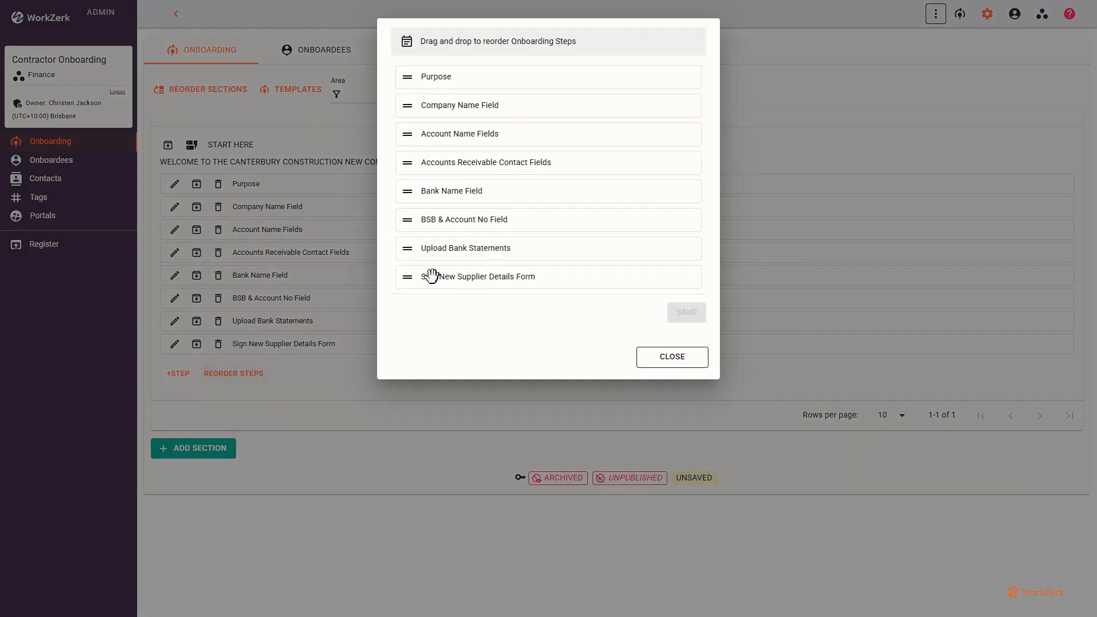
drag(440, 269, 444, 143)
click(681, 358)
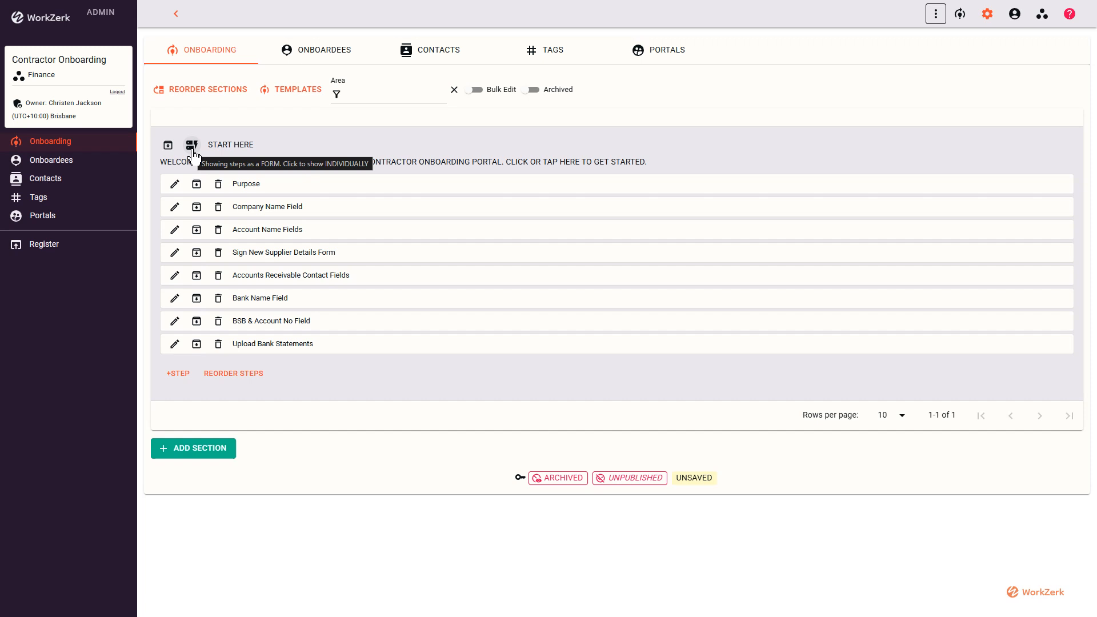
click(258, 150)
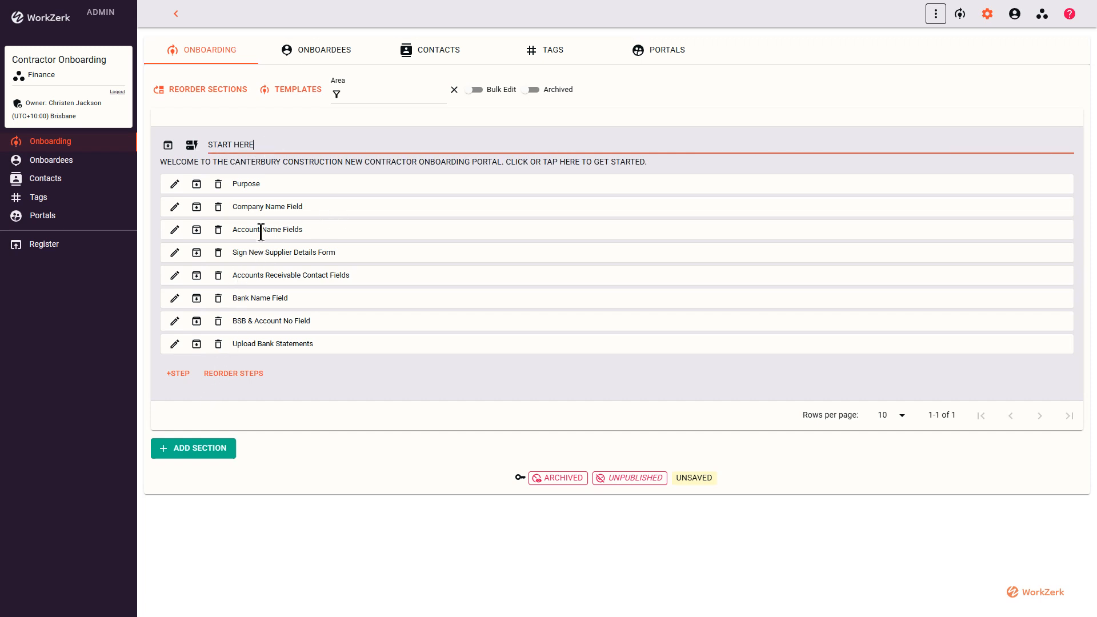
Open manual entry for onboardees and enter the new onboardee's full name and email address.
click(343, 58)
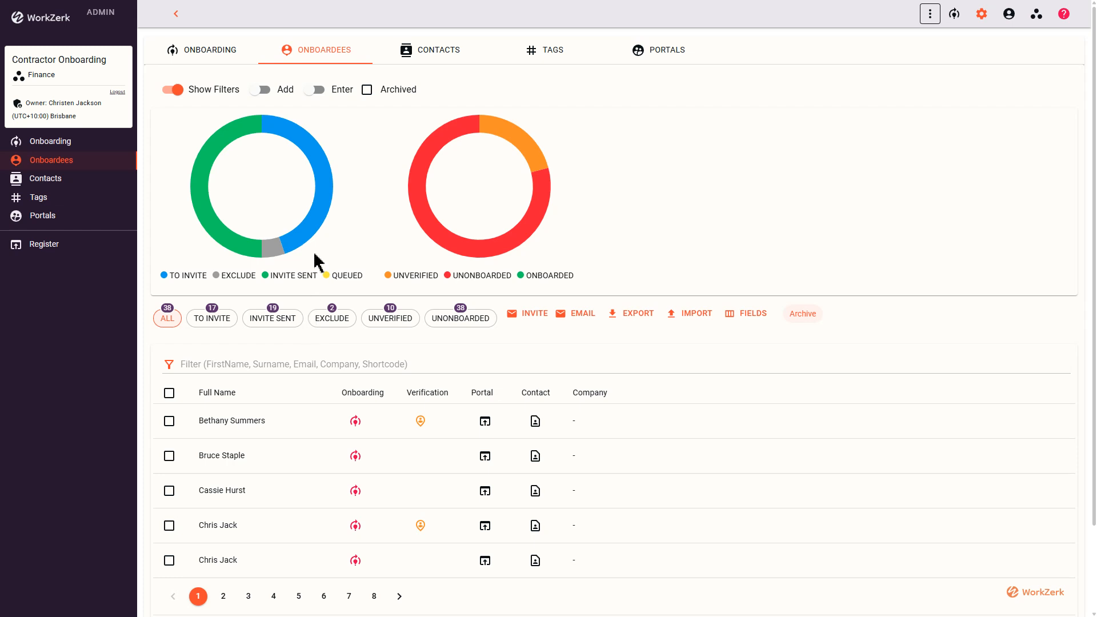
click(324, 91)
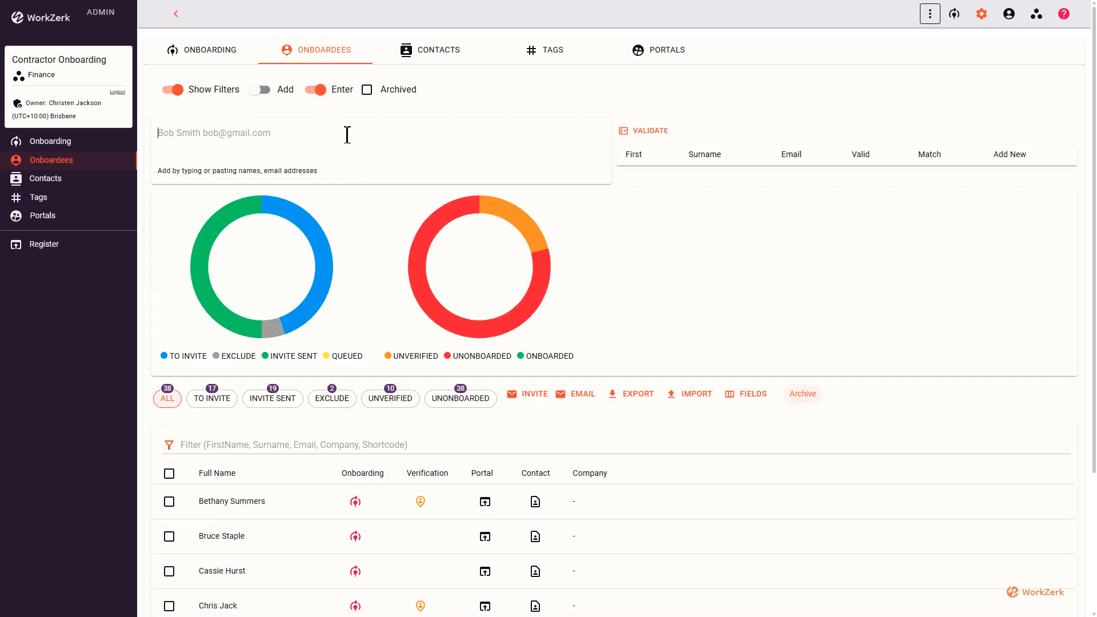
text(John )
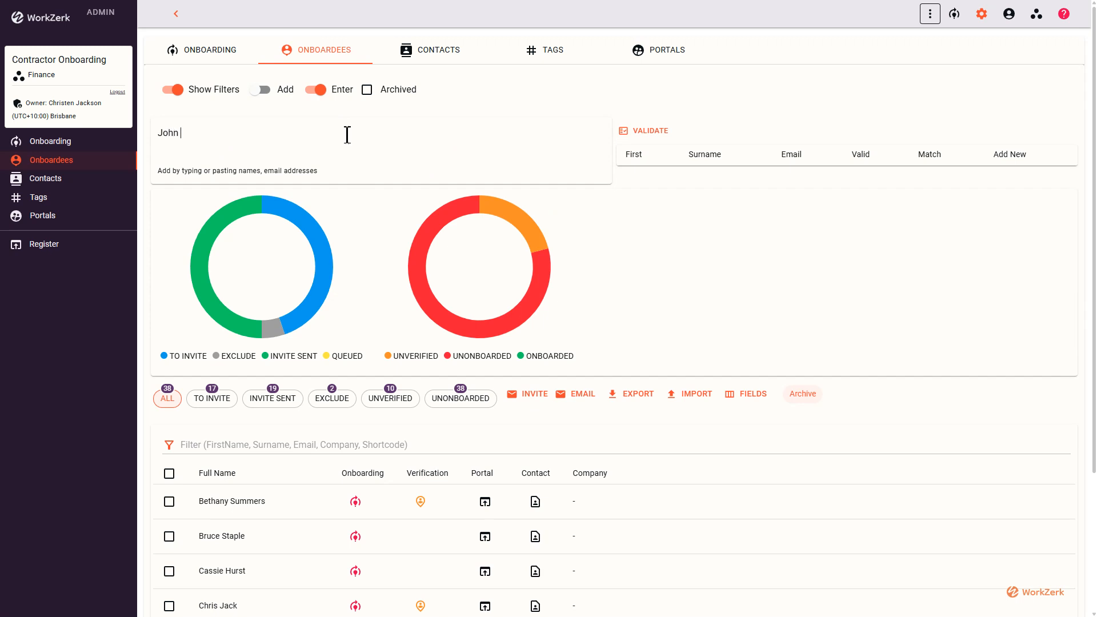
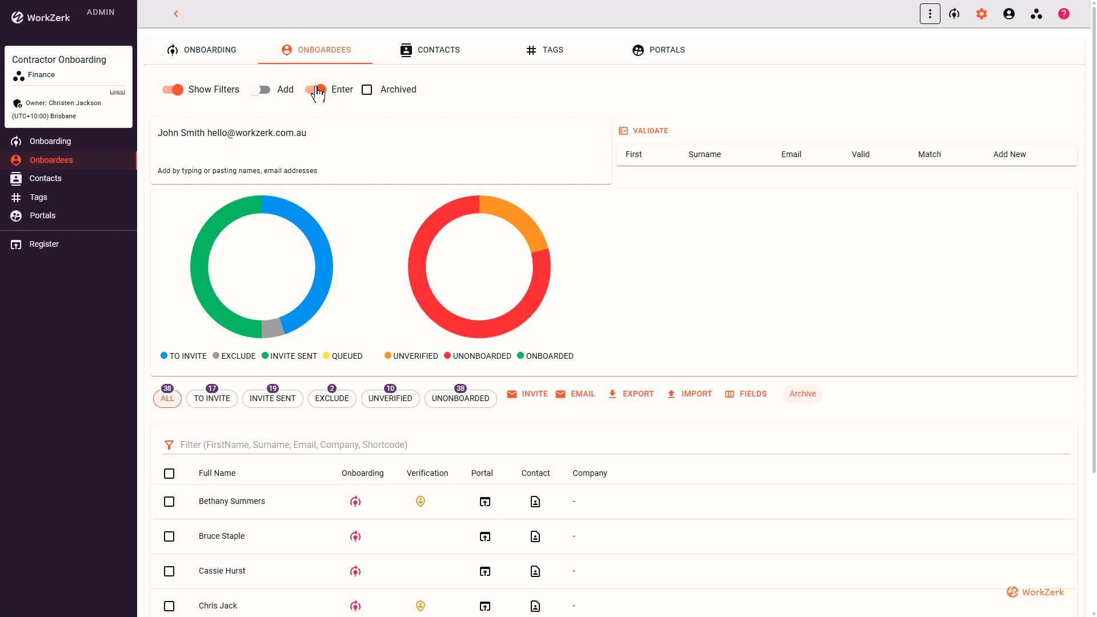
Validate the entered onboardee, set the matched entry to Add New, and add the member.
click(626, 131)
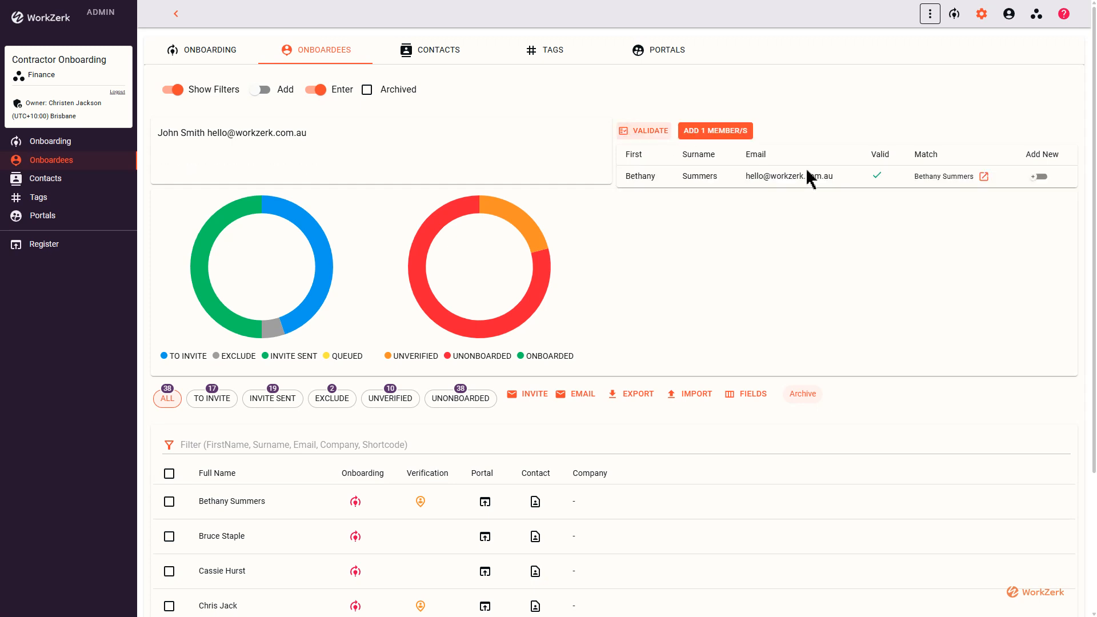
click(1039, 177)
click(715, 131)
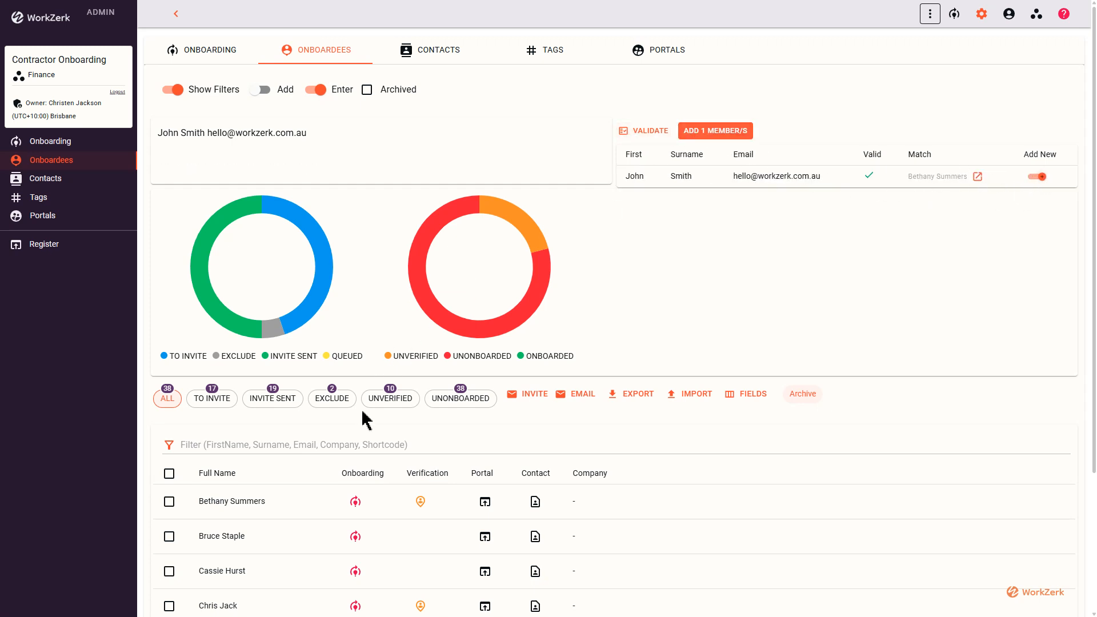
Select the newly added onboardee in the list and send them a portal invite.
scroll(359, 440, down, 1)
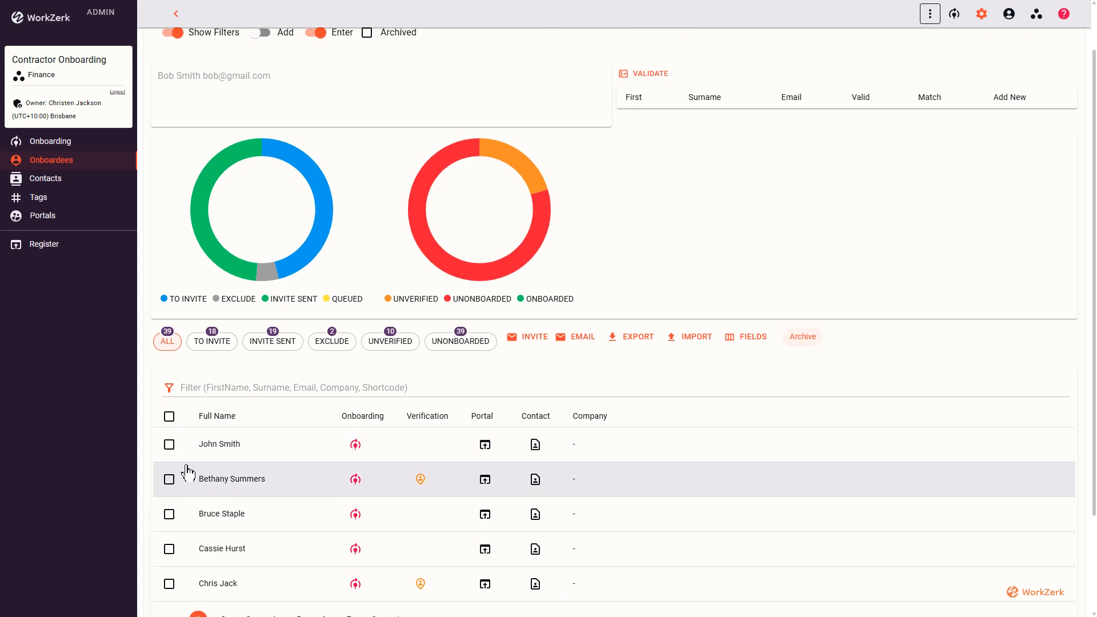
click(169, 445)
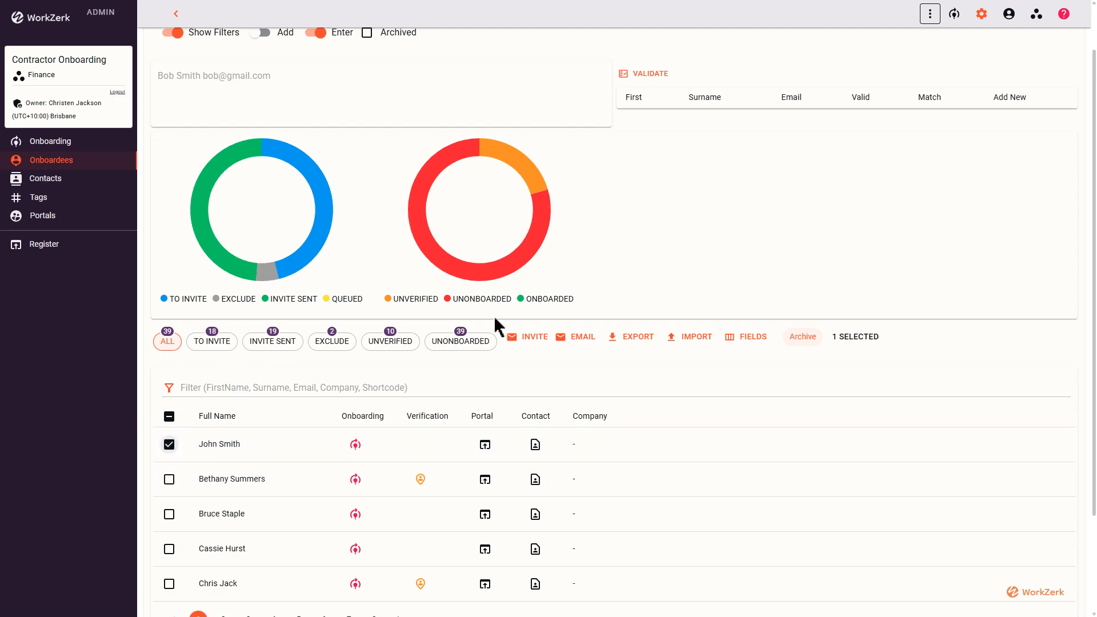
click(523, 339)
click(600, 345)
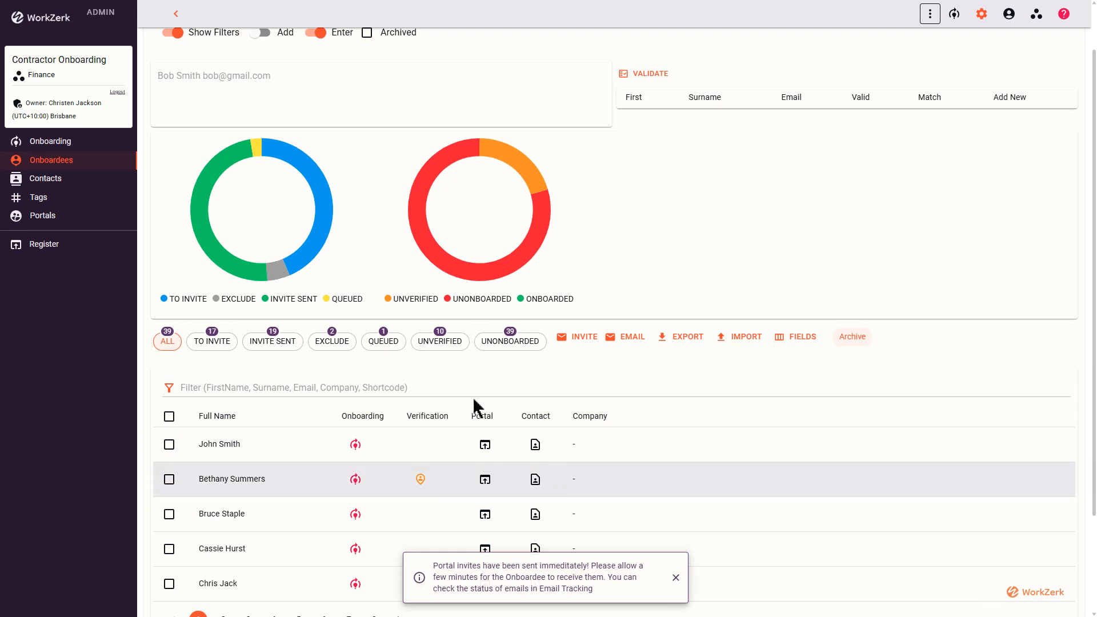
Dismiss the portal invite notification on the Onboardees page.
click(370, 81)
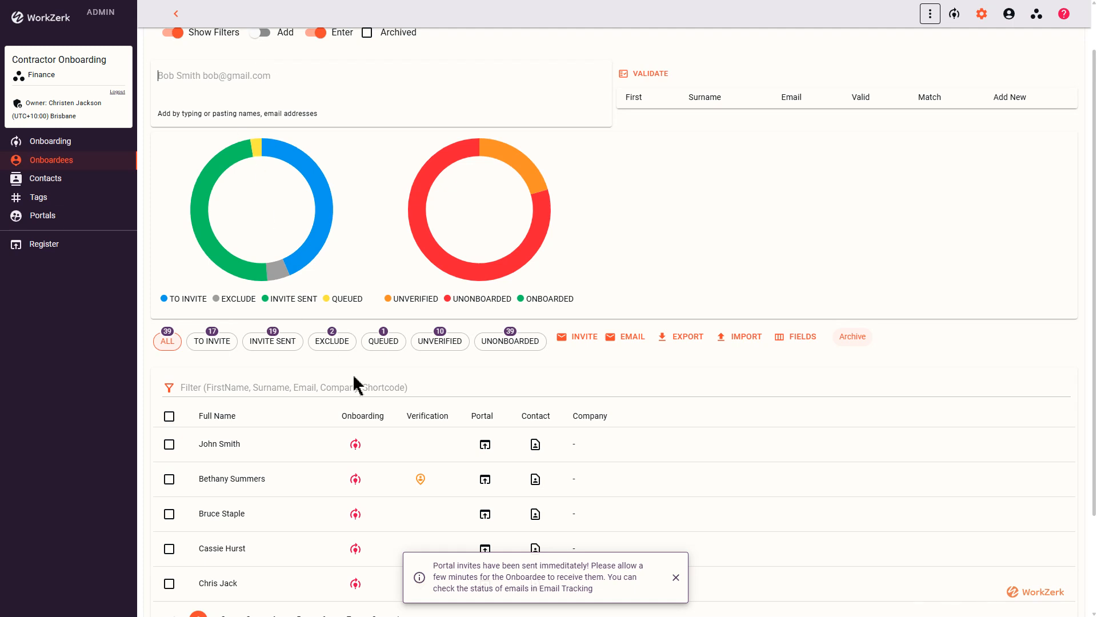
click(675, 578)
click(675, 578)
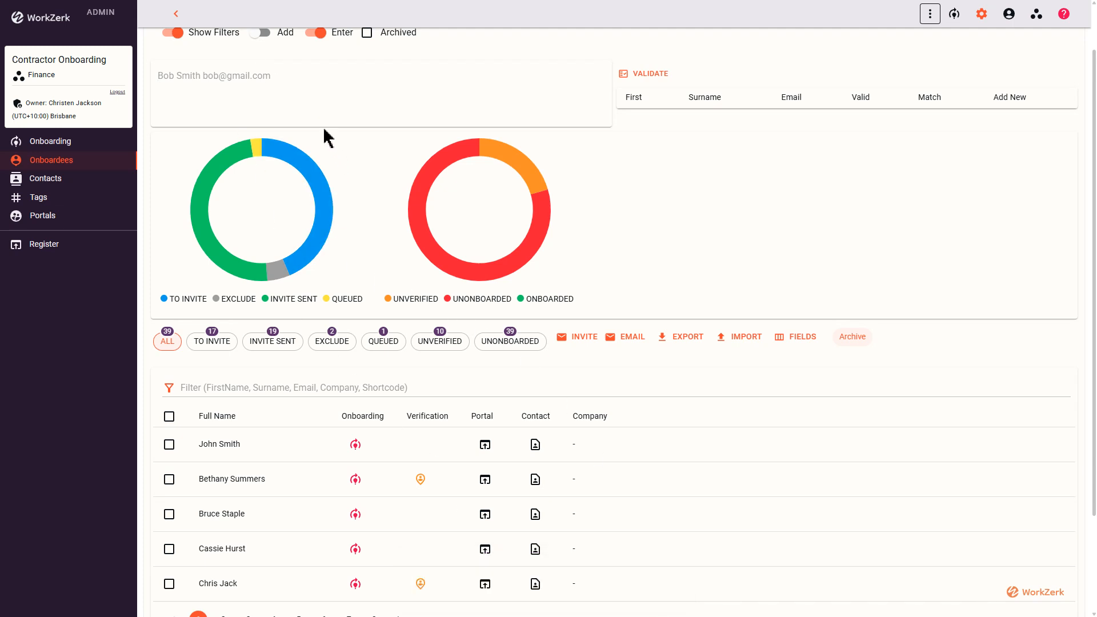
Open the newly invited onboardee's portal, then expand the Incomplete list and its START HERE area.
scroll(325, 137, up, 1)
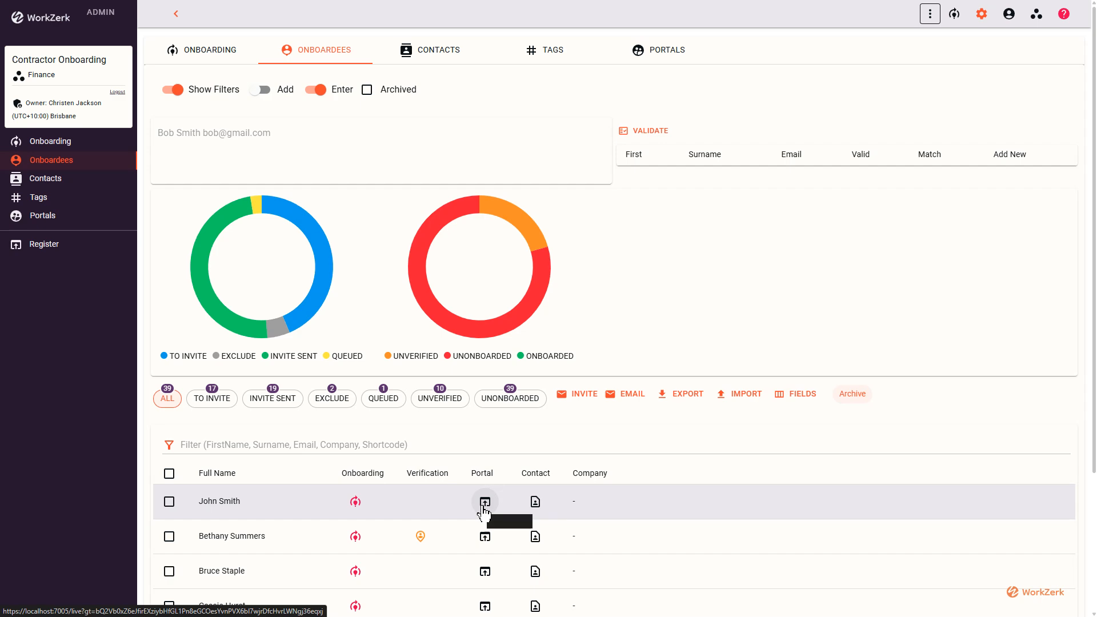
click(482, 506)
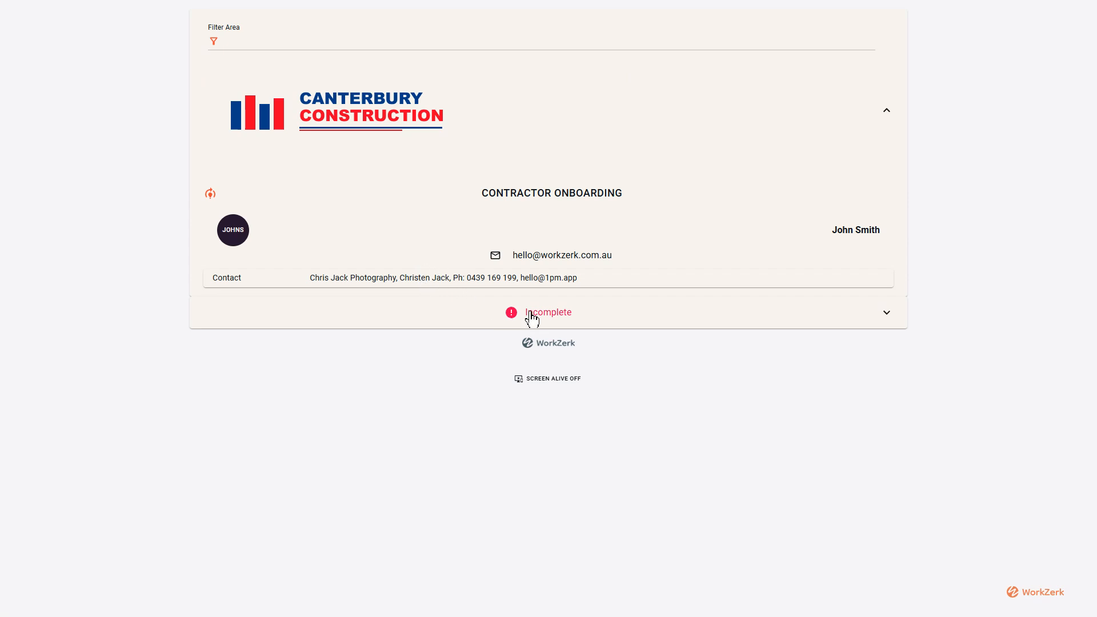
click(530, 318)
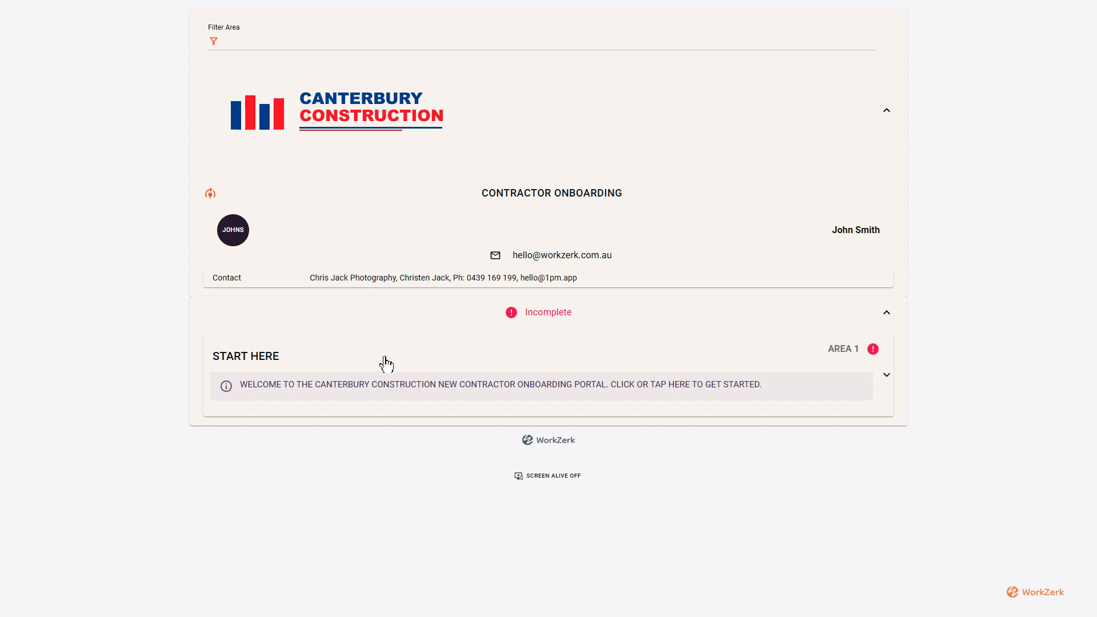
click(350, 382)
Read the START HERE instructions and acknowledge the sample bank statement.
scroll(349, 380, down, 6)
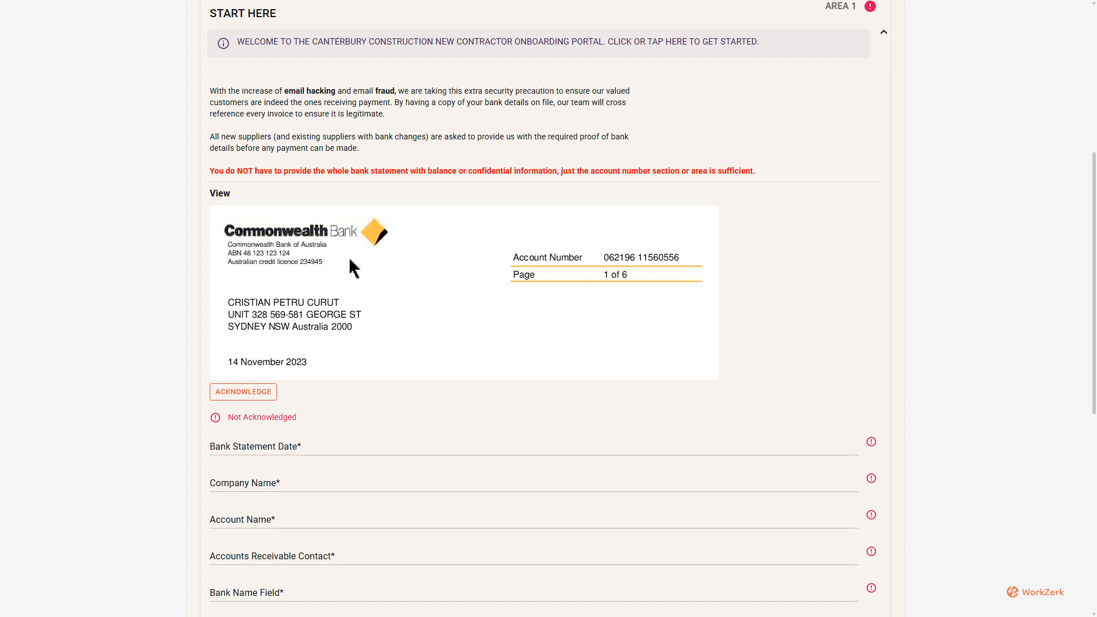
scroll(354, 268, down, 1)
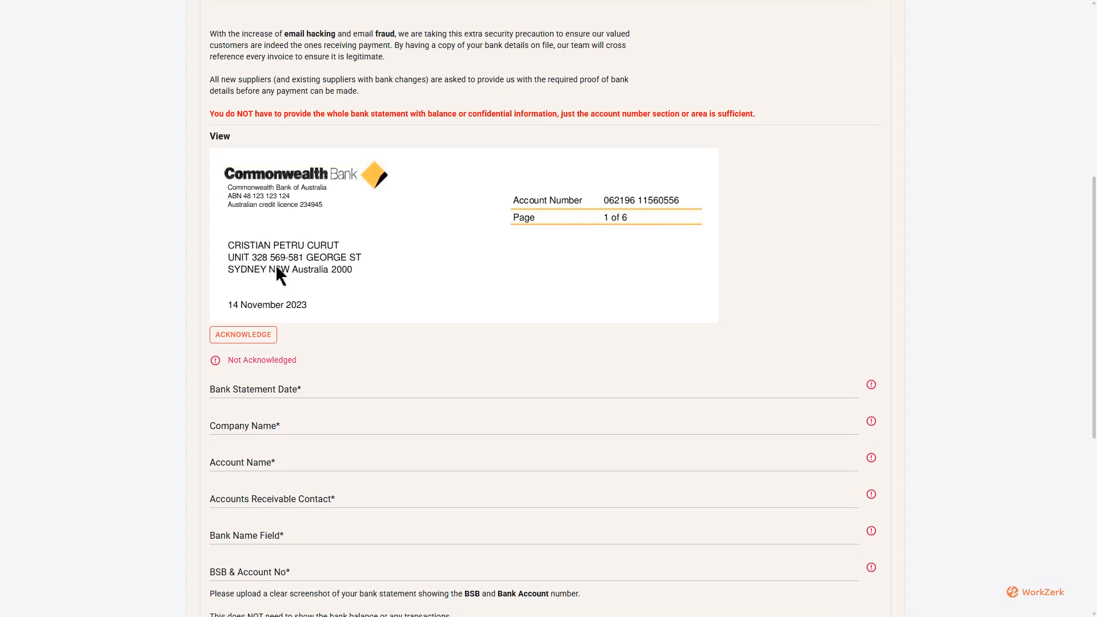
click(244, 336)
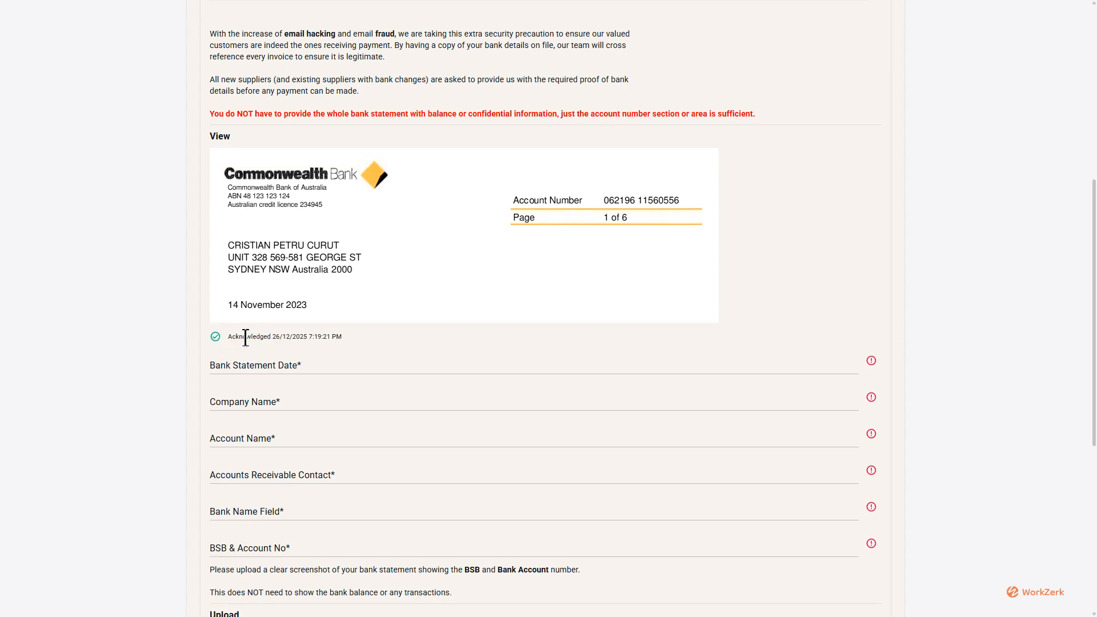
Enter 23/04/24 as the bank statement date, "Company" as the company name and "Account Name" as the account name.
scroll(258, 326, down, 1)
click(286, 313)
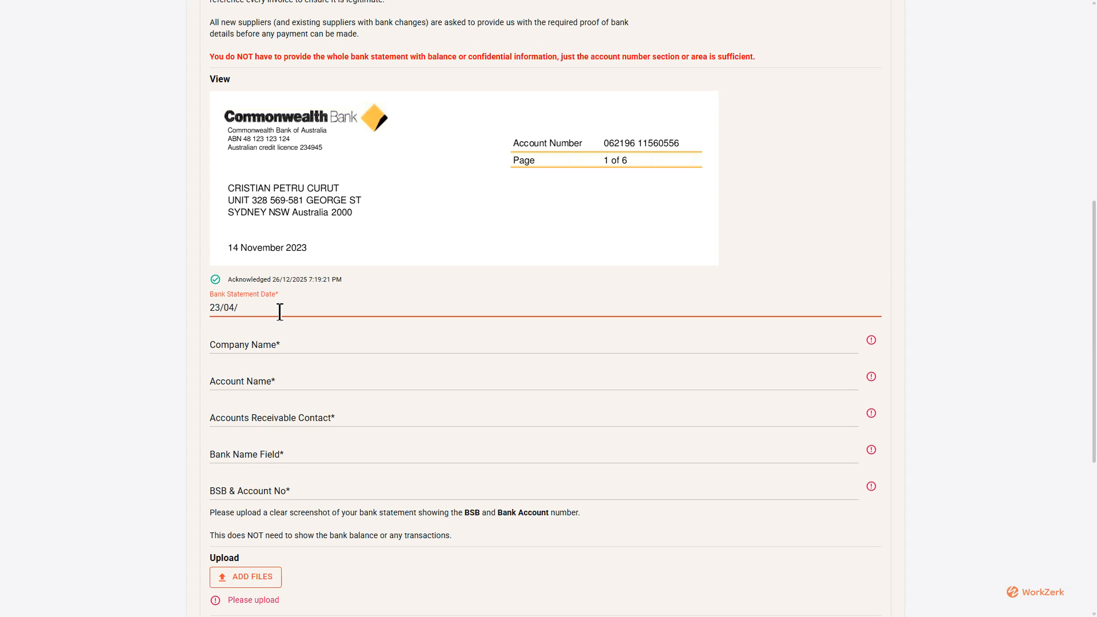
key(Tab)
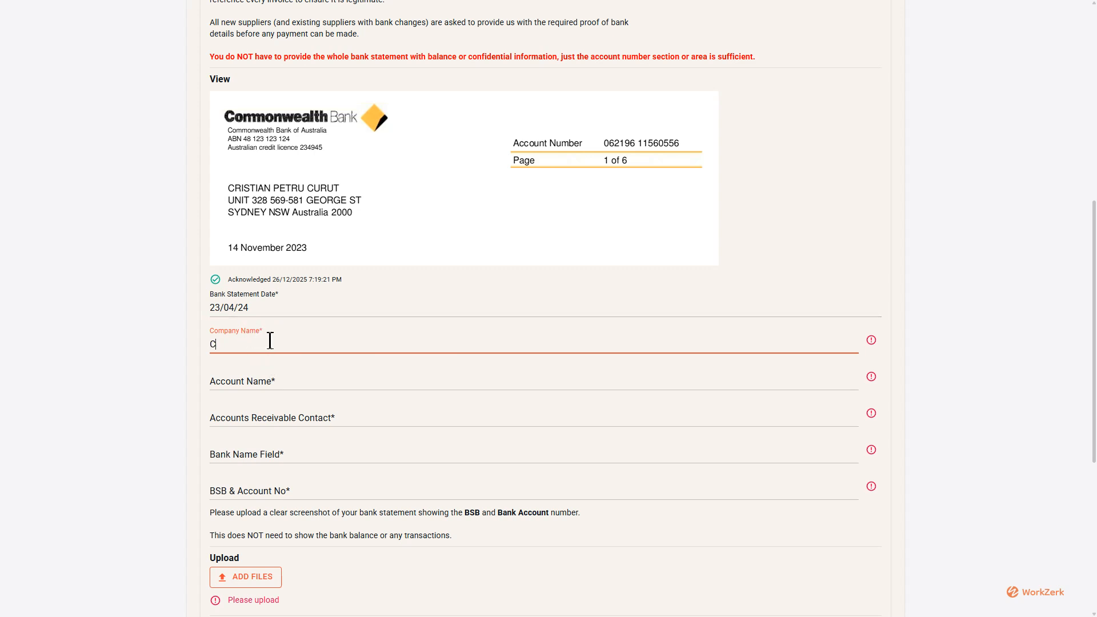
key(Tab)
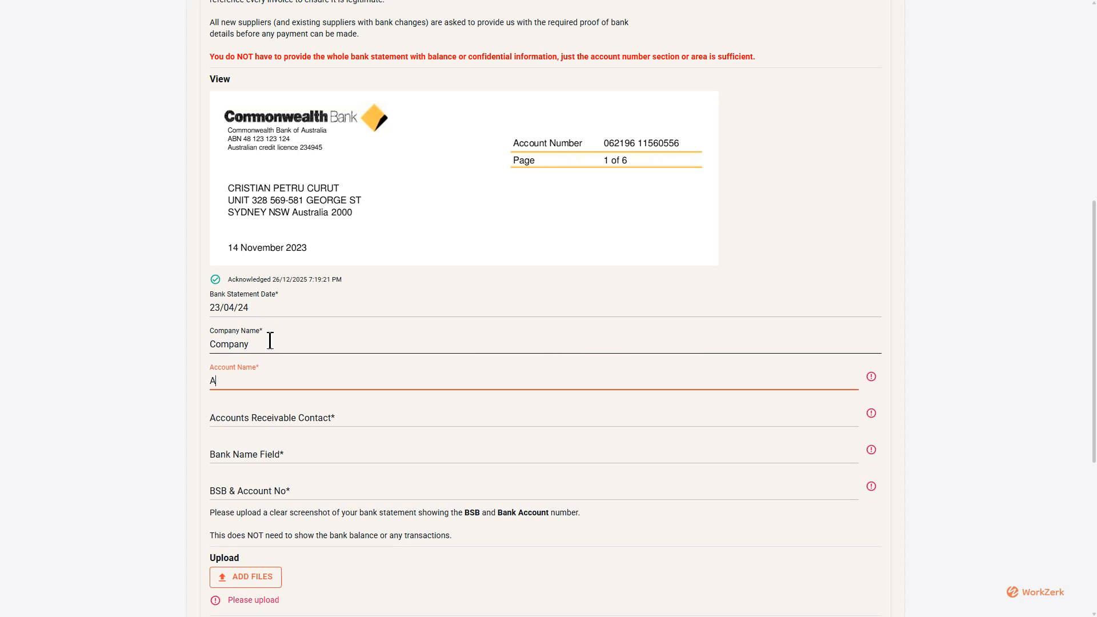
Enter the accounts receivable contact's name, CBA as the bank name, and the BSB and account number.
key(Tab)
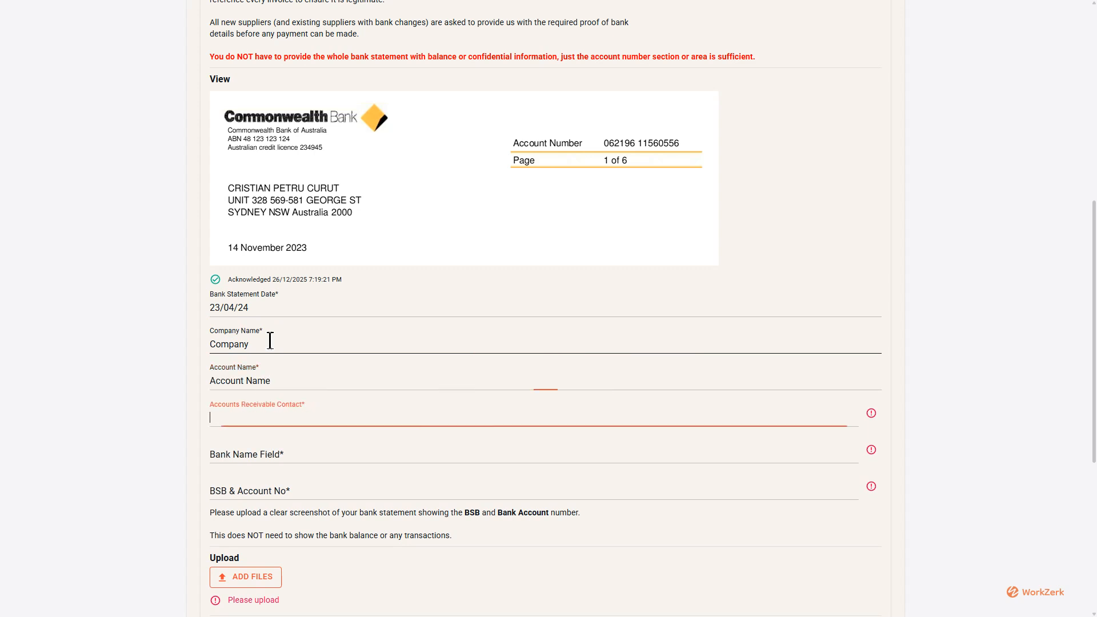
mouse_move(871, 413)
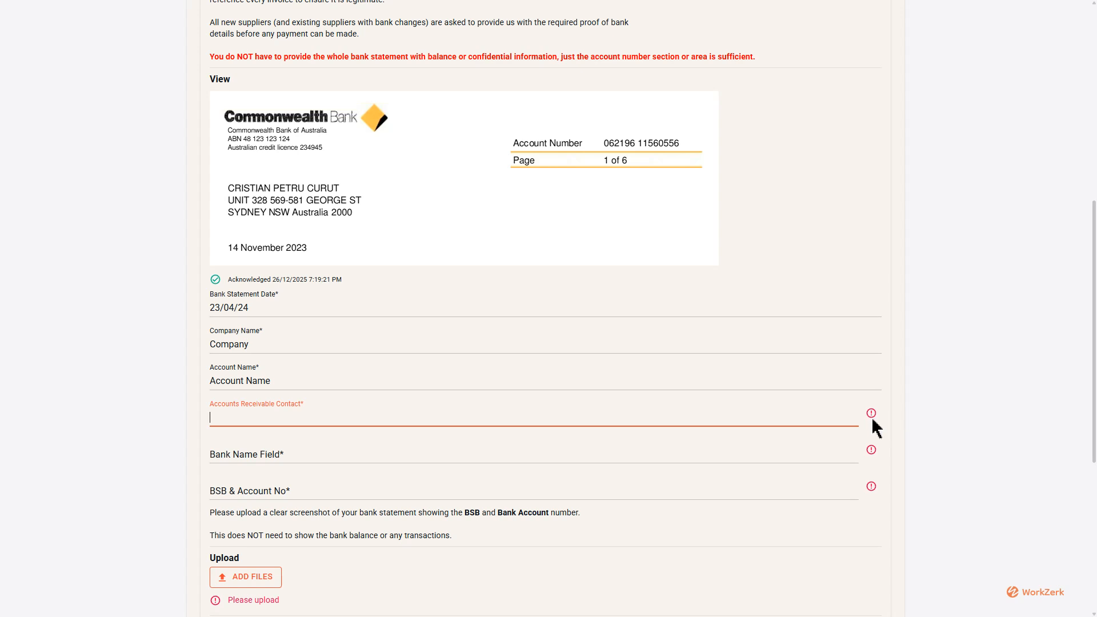
click(313, 450)
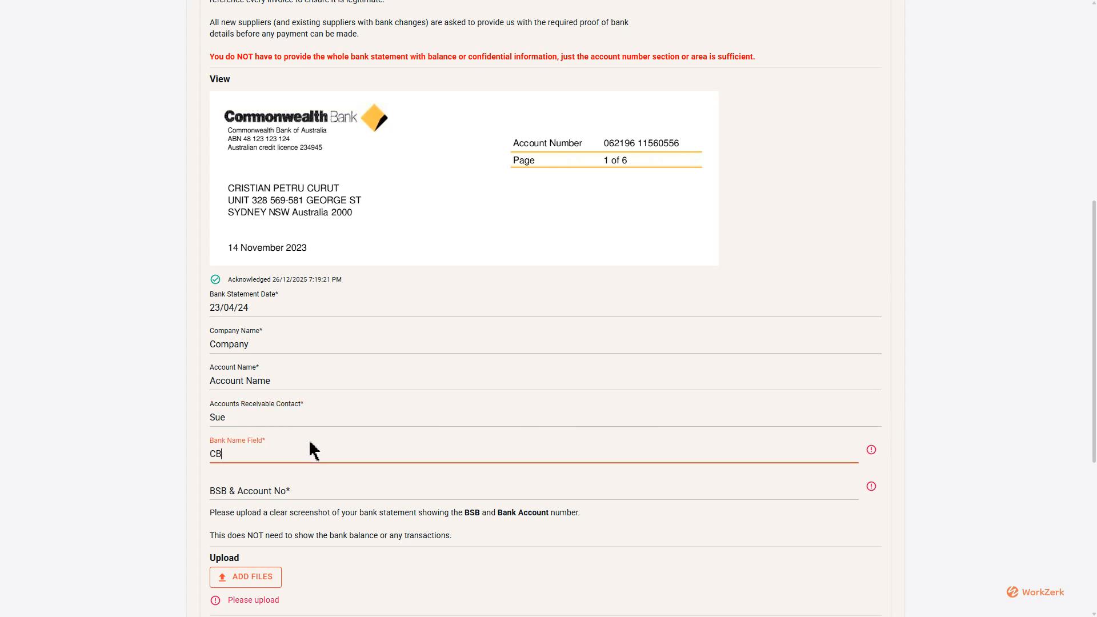
key(Tab)
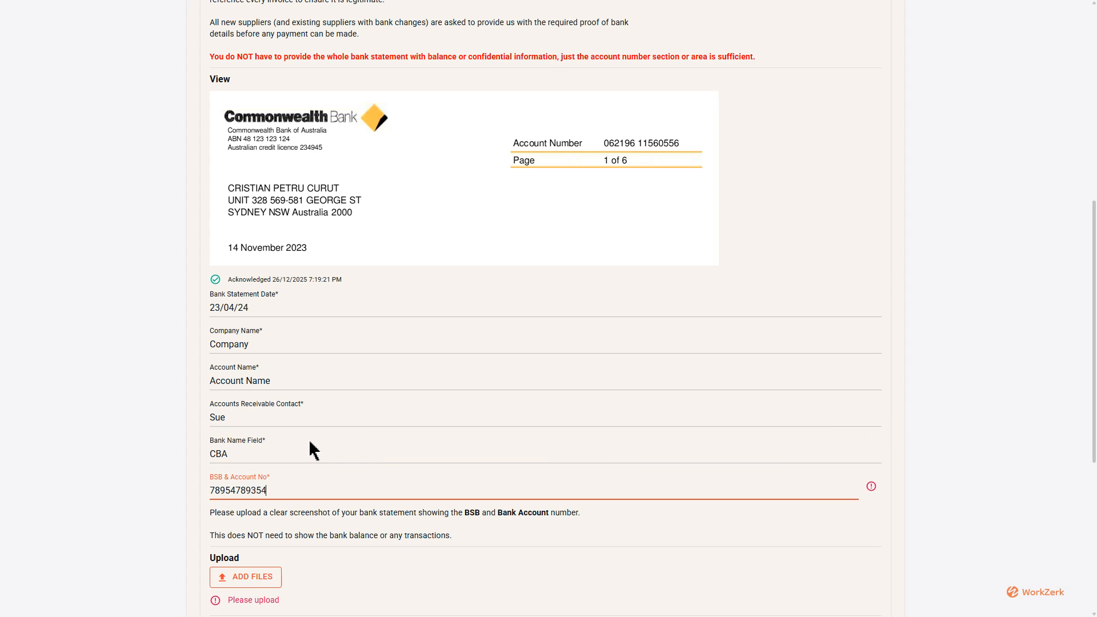
scroll(311, 450, down, 4)
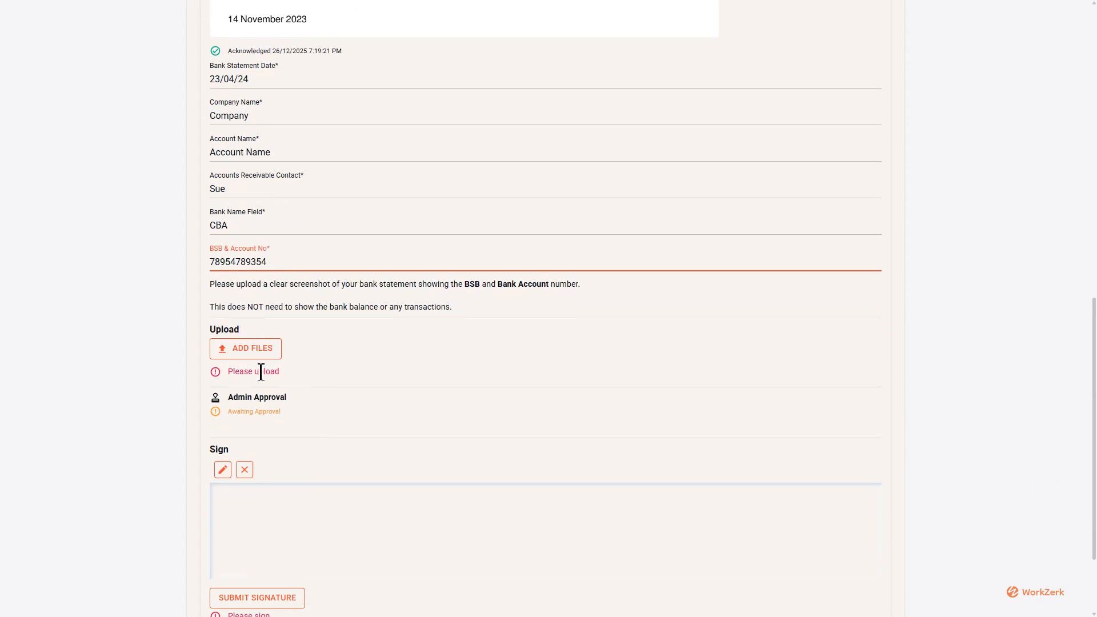
click(256, 359)
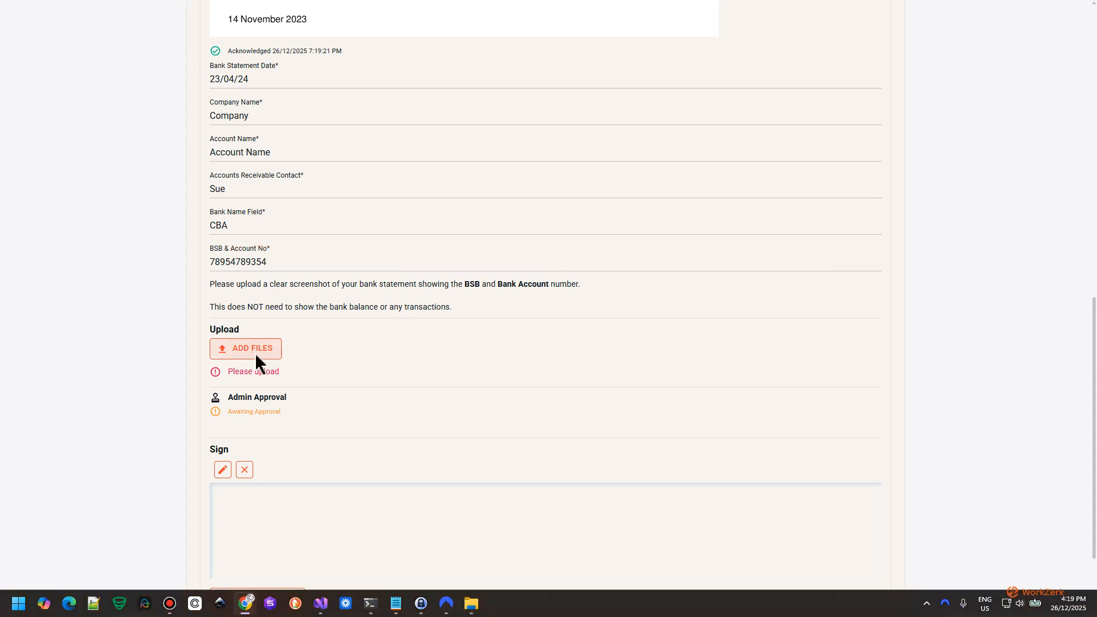
click(237, 152)
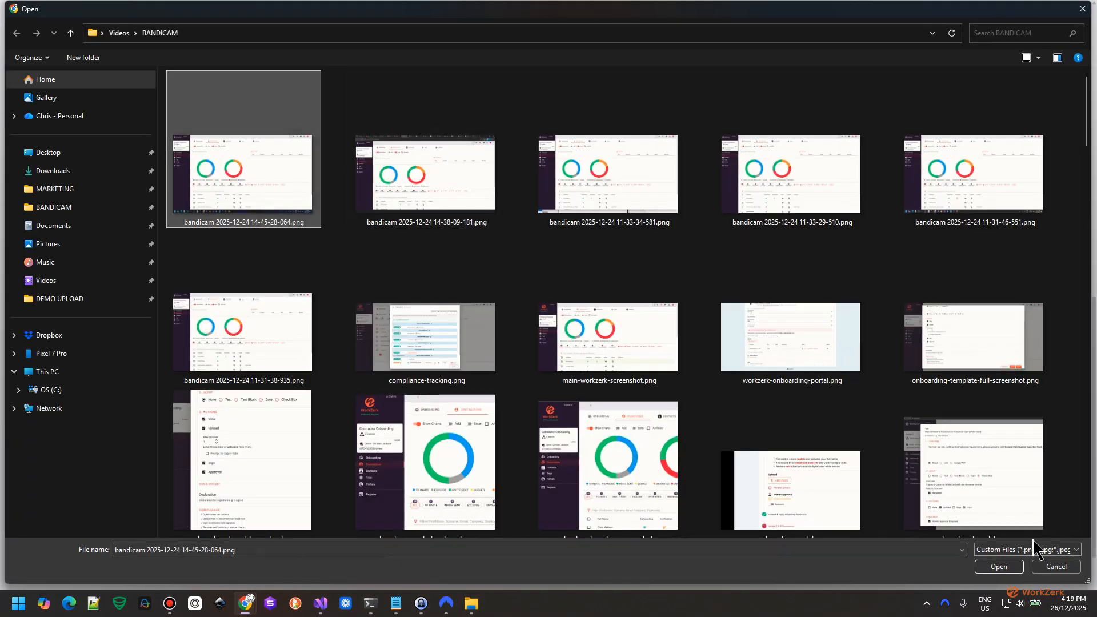
click(998, 567)
scroll(358, 384, down, 2)
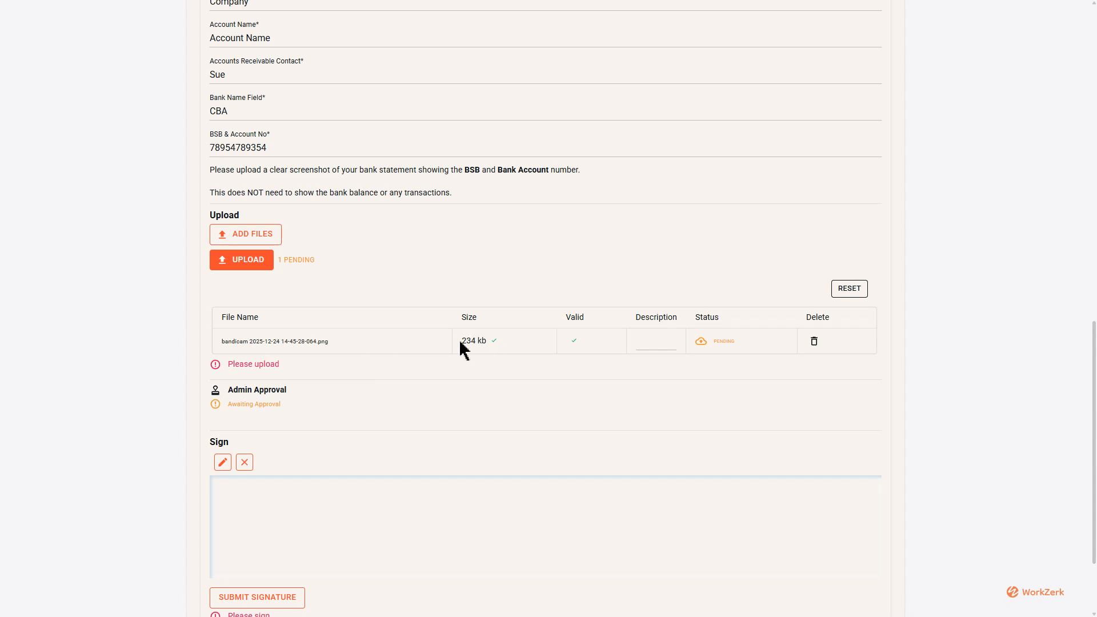
mouse_move(495, 347)
click(636, 337)
click(255, 264)
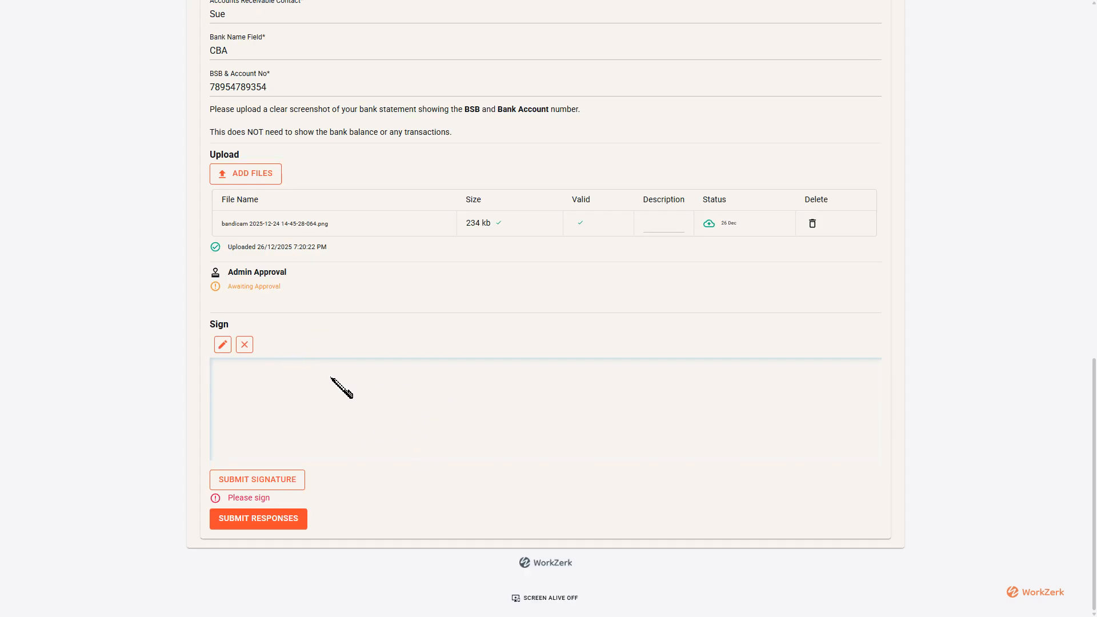
Hand-draw the onboardee's first name in the Sign area and submit the signature.
mouse_move(379, 398)
mouse_down()
mouse_move(460, 380)
mouse_move(390, 412)
mouse_up()
mouse_move(466, 404)
mouse_down()
mouse_move(464, 415)
mouse_move(481, 391)
mouse_move(498, 423)
mouse_move(535, 406)
mouse_move(538, 433)
mouse_up()
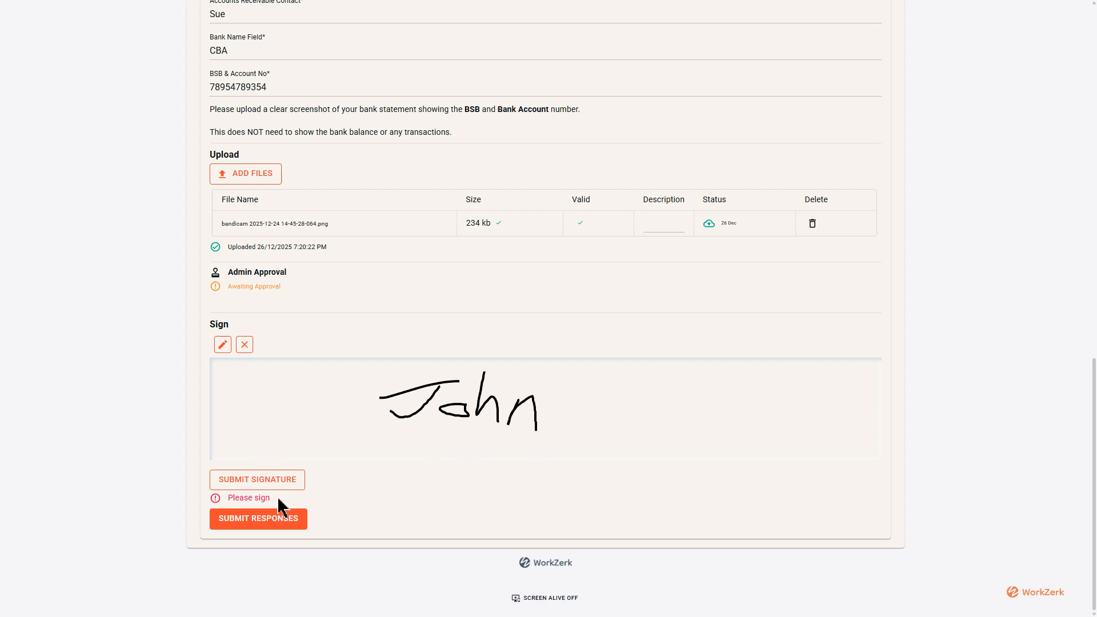
click(266, 481)
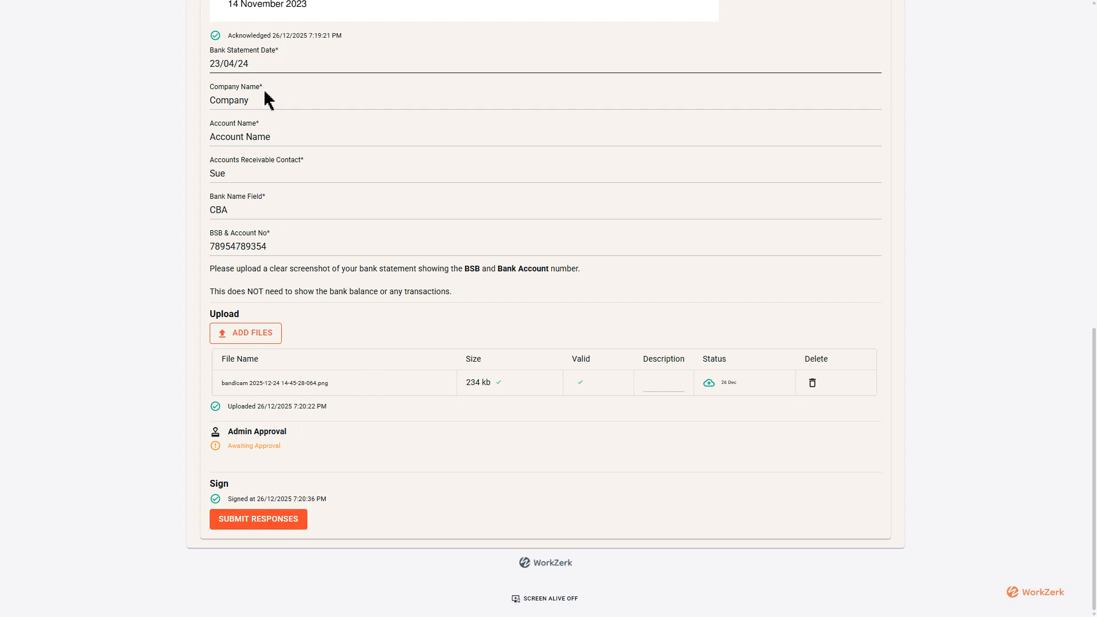
Check the completed START HERE entries and submit the onboardee's responses.
scroll(293, 246, up, 7)
scroll(294, 251, down, 7)
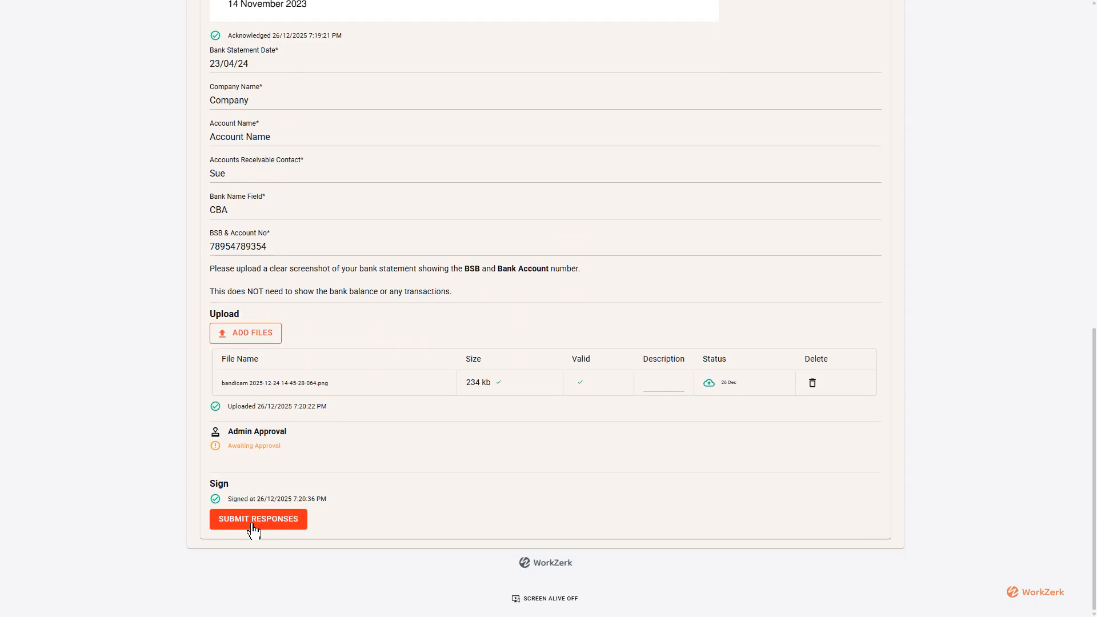
click(253, 527)
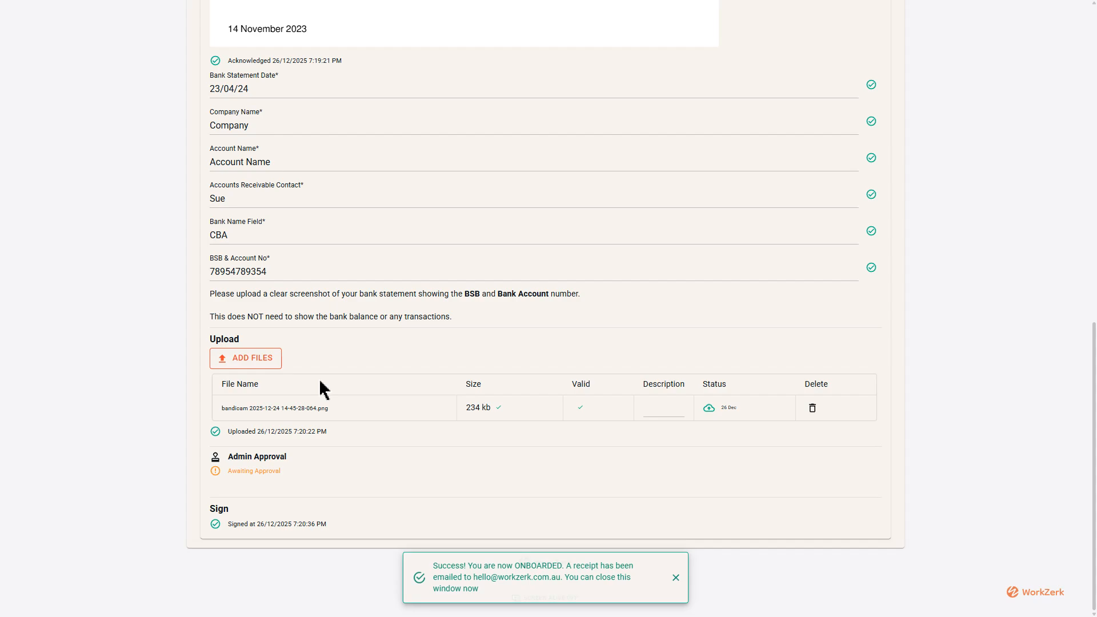
Return to the admin Onboardees page in the other browser tab and dismiss the onboarding notification.
key(ctrl+Tab)
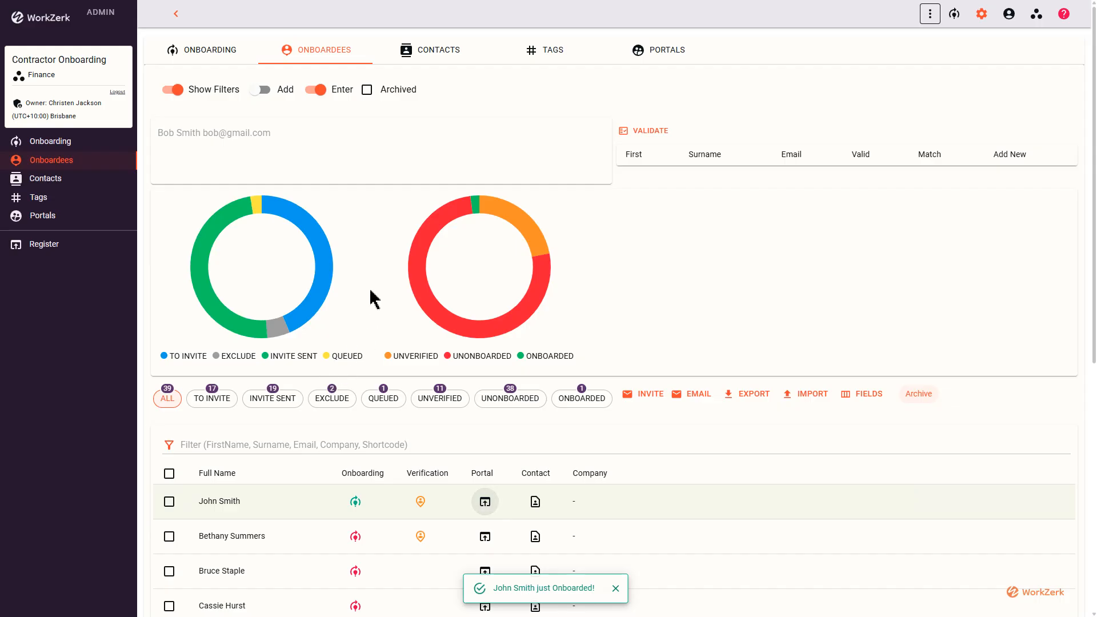
scroll(331, 371, down, 3)
click(616, 588)
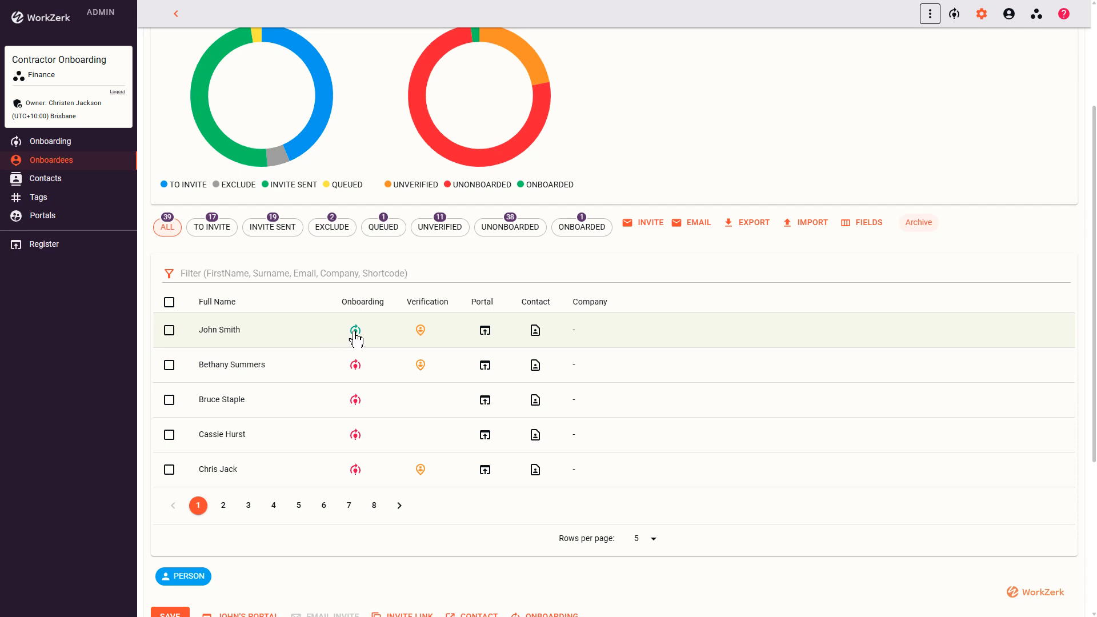
Examine the onboardee's compliance record and preview the uploaded bank statement awaiting approval, then close both without approving or rejecting.
click(421, 331)
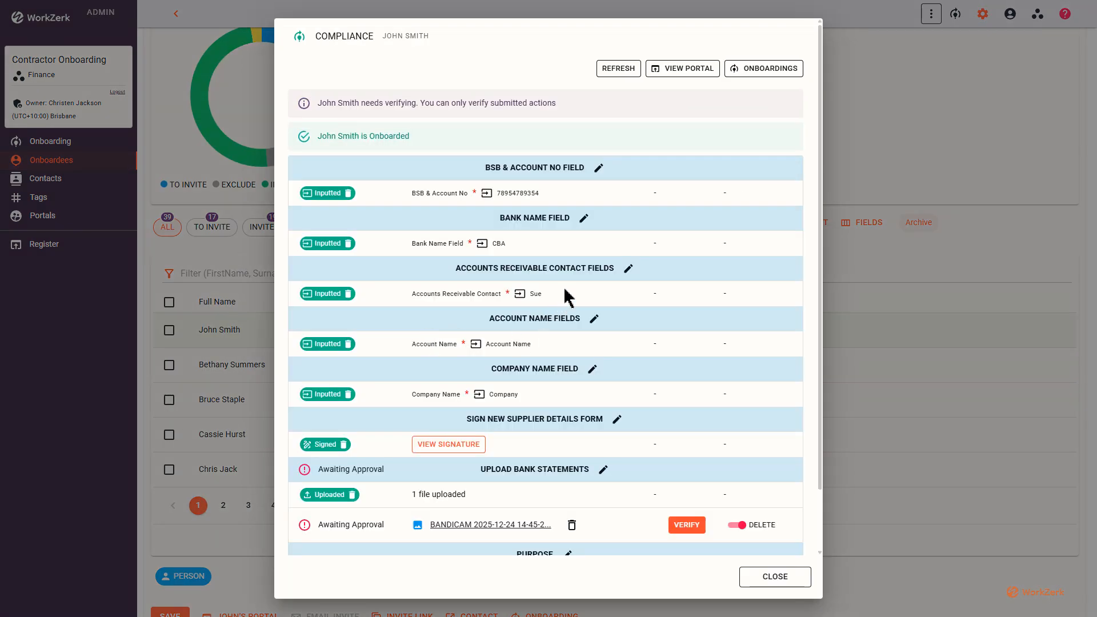
scroll(599, 228, down, 2)
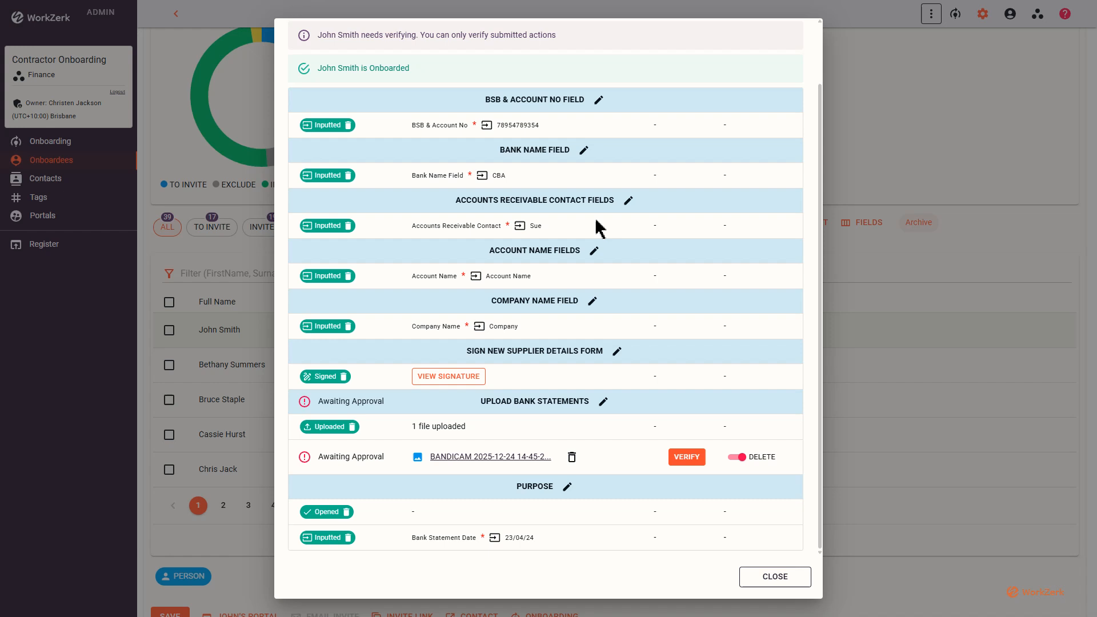
click(691, 457)
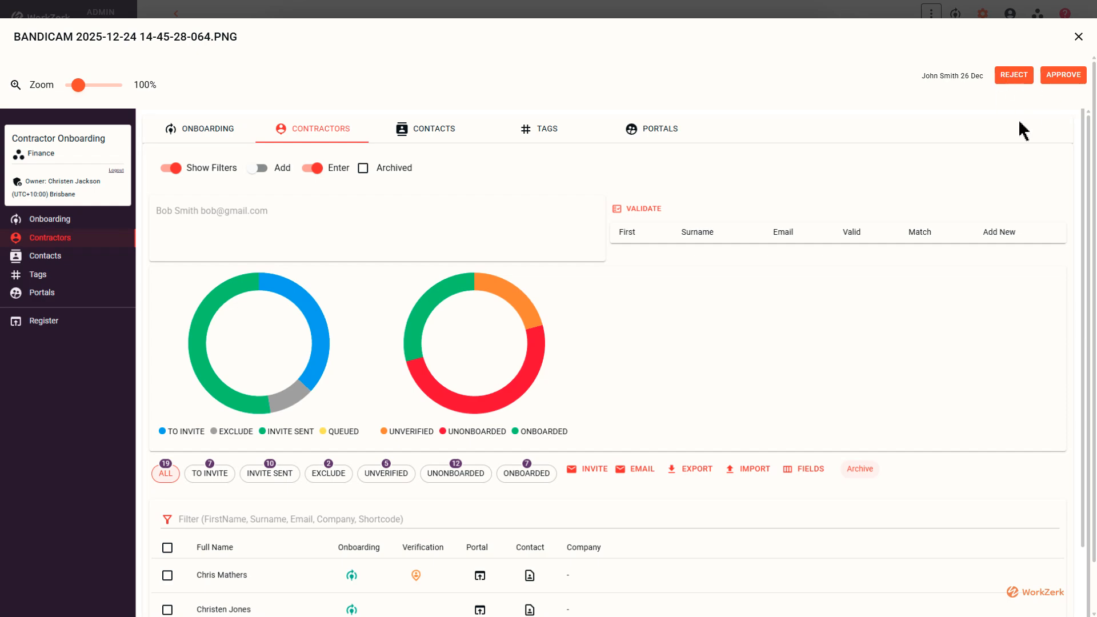
click(1079, 37)
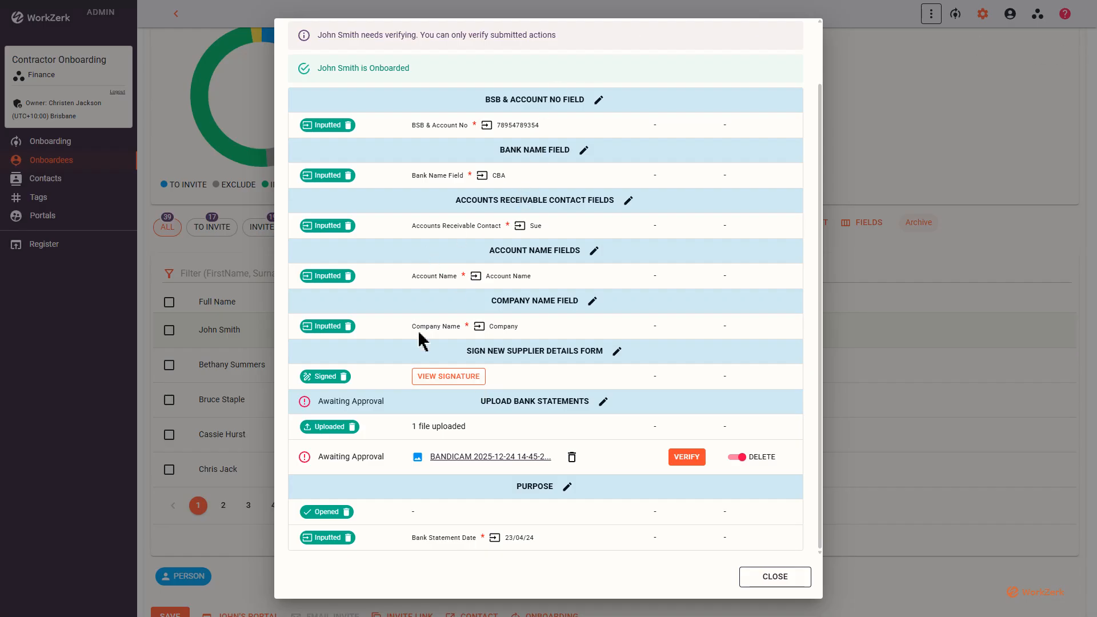
click(775, 577)
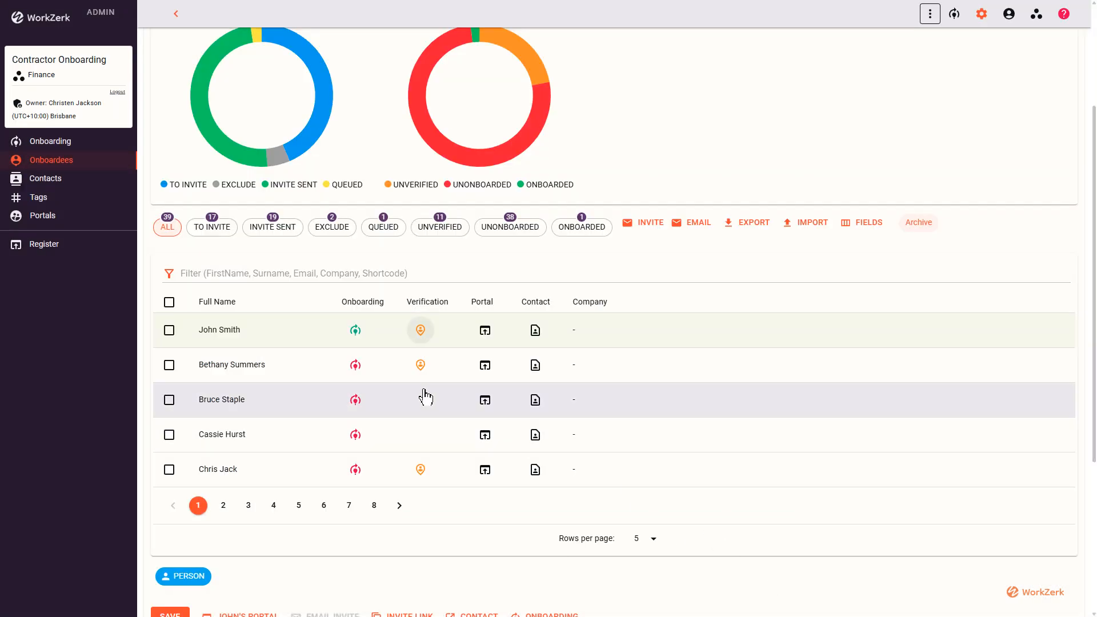
Revisit the START HERE steps on the Onboarding page and return to the Onboardees page.
click(55, 144)
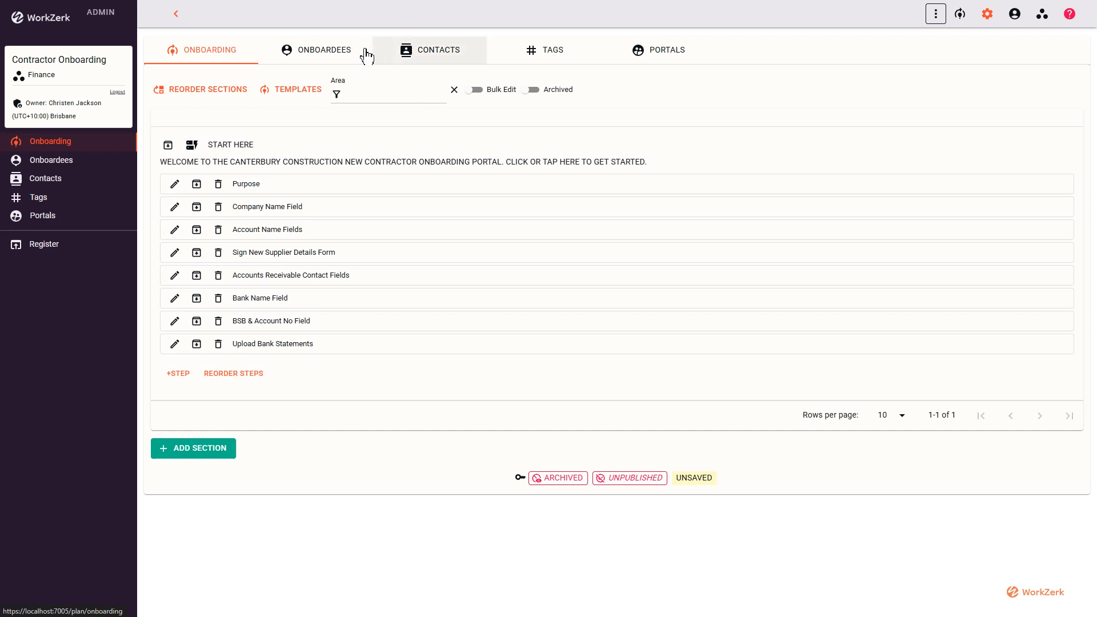
click(347, 50)
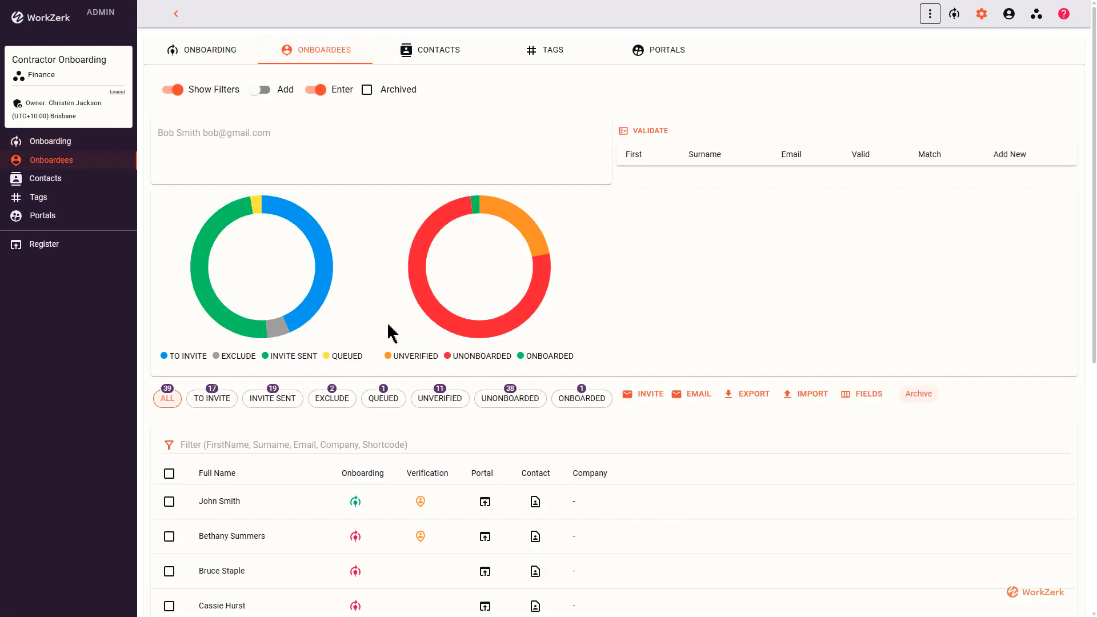
Filter the onboardee list to Onboarded and select the listed onboardee.
scroll(389, 333, down, 1)
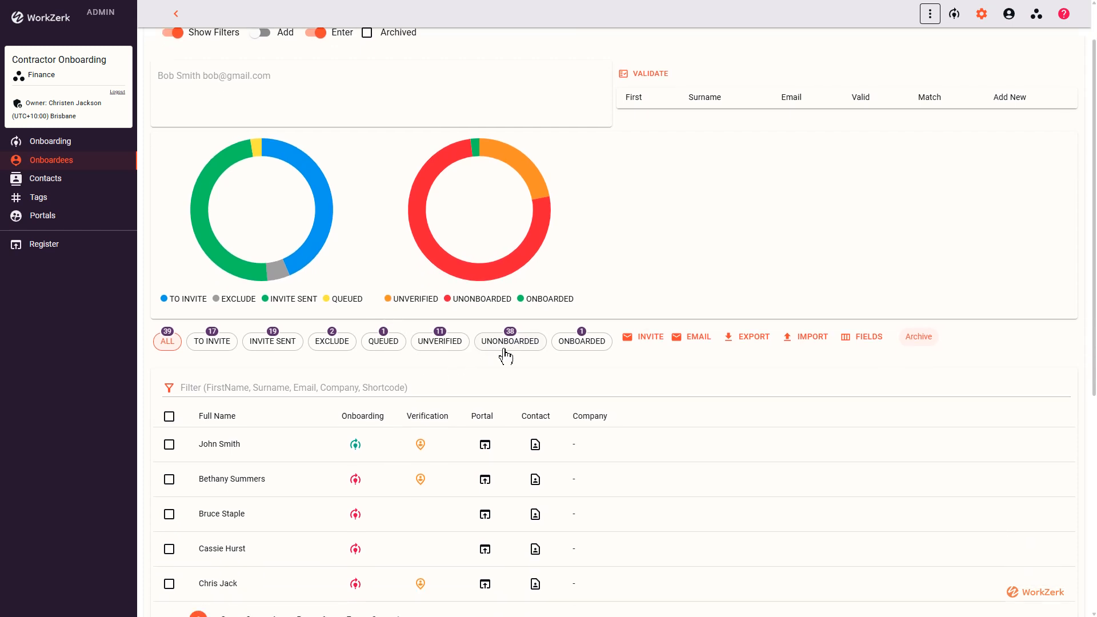
click(581, 341)
click(168, 446)
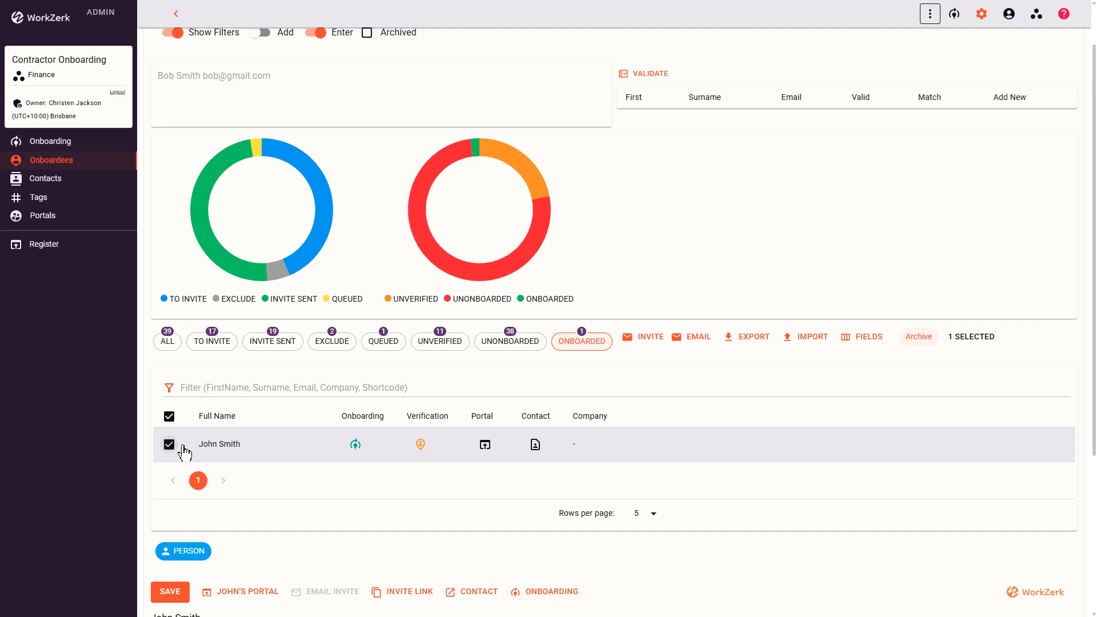
Archive the selected onboardee from the Onboarded list and confirm the archiving.
click(918, 336)
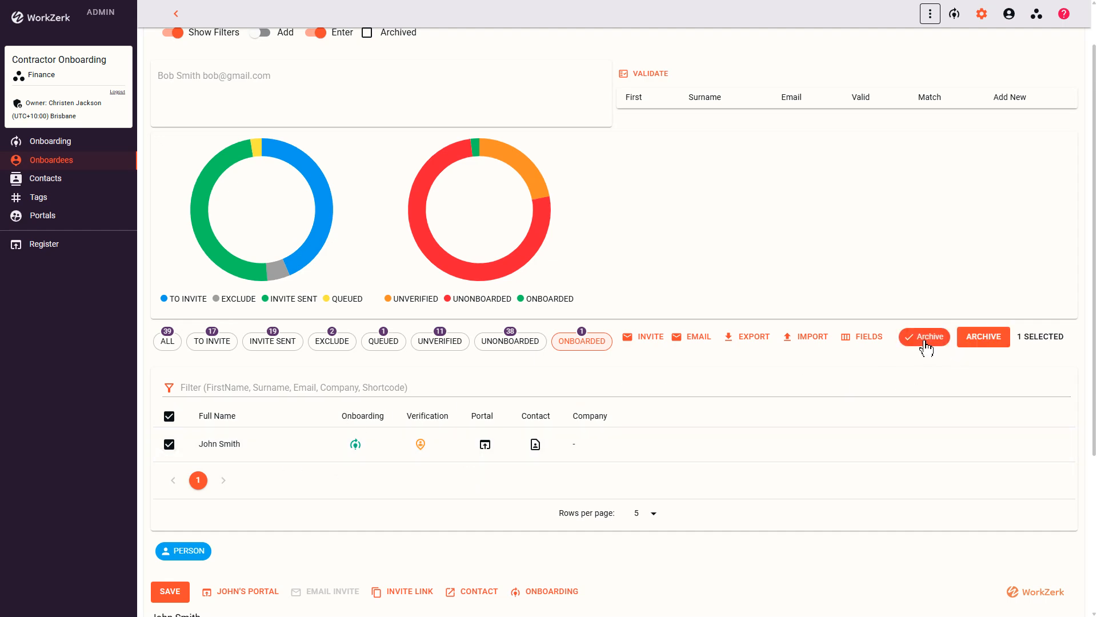
click(983, 337)
click(650, 337)
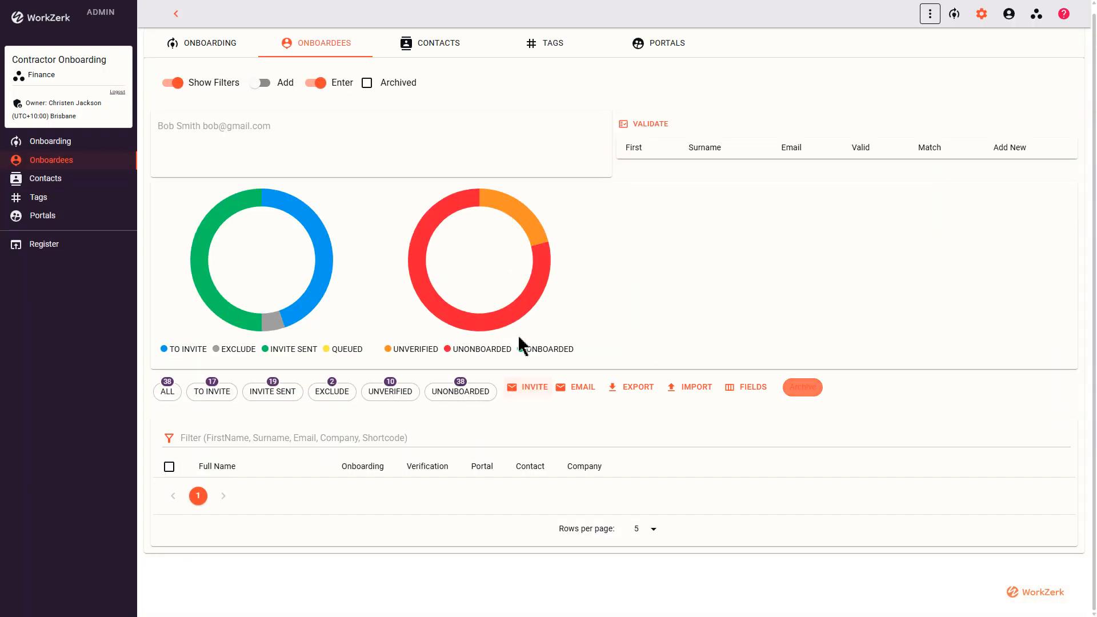
Switch to the Onboarding page and back to Onboardees, review the full onboardee list, and activate the entry field for names and email addresses.
click(215, 53)
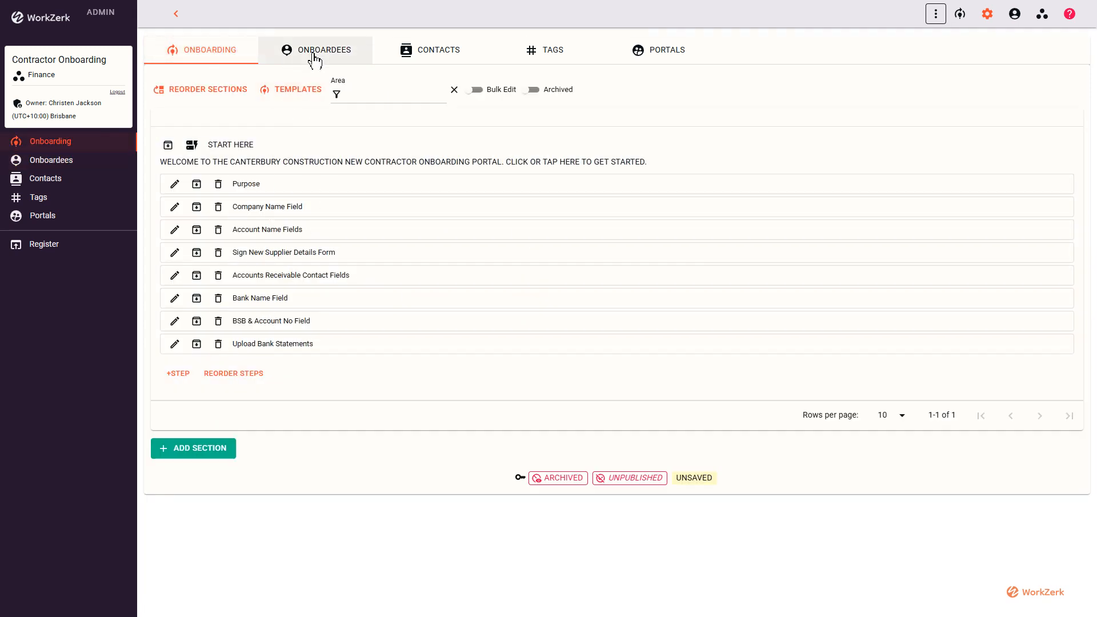
click(313, 57)
scroll(492, 454, down, 2)
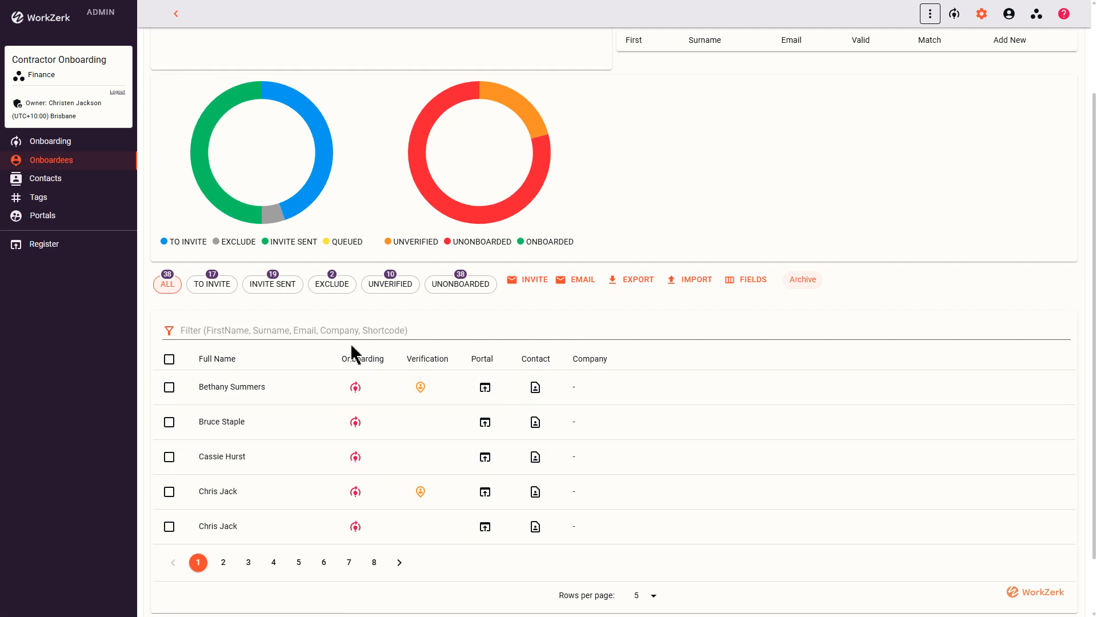
scroll(353, 326, up, 1)
scroll(353, 326, up, 2)
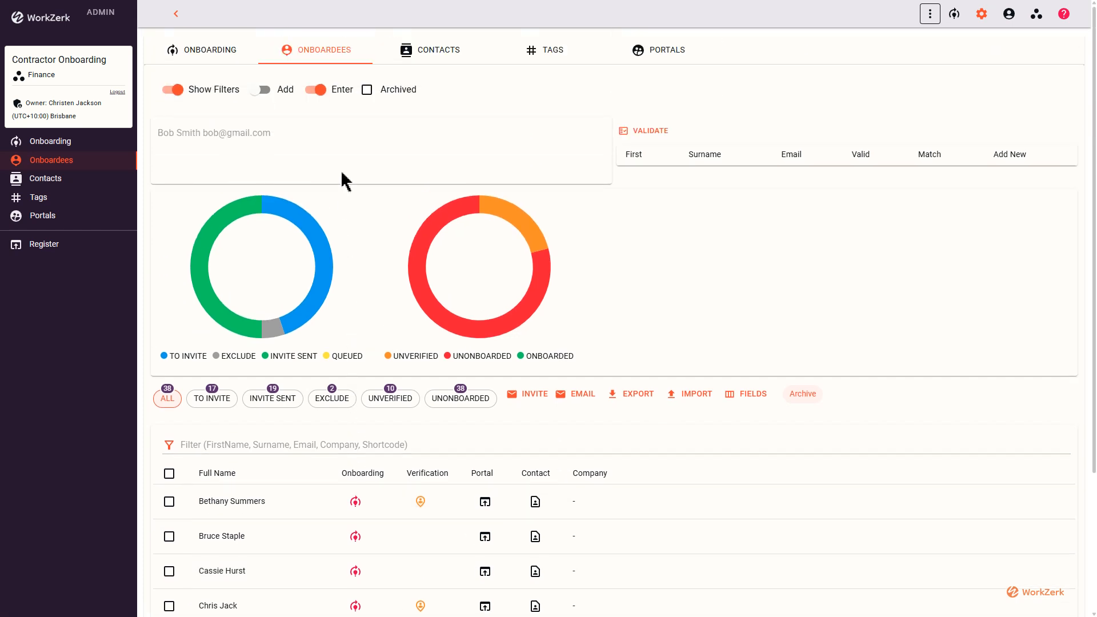
click(321, 138)
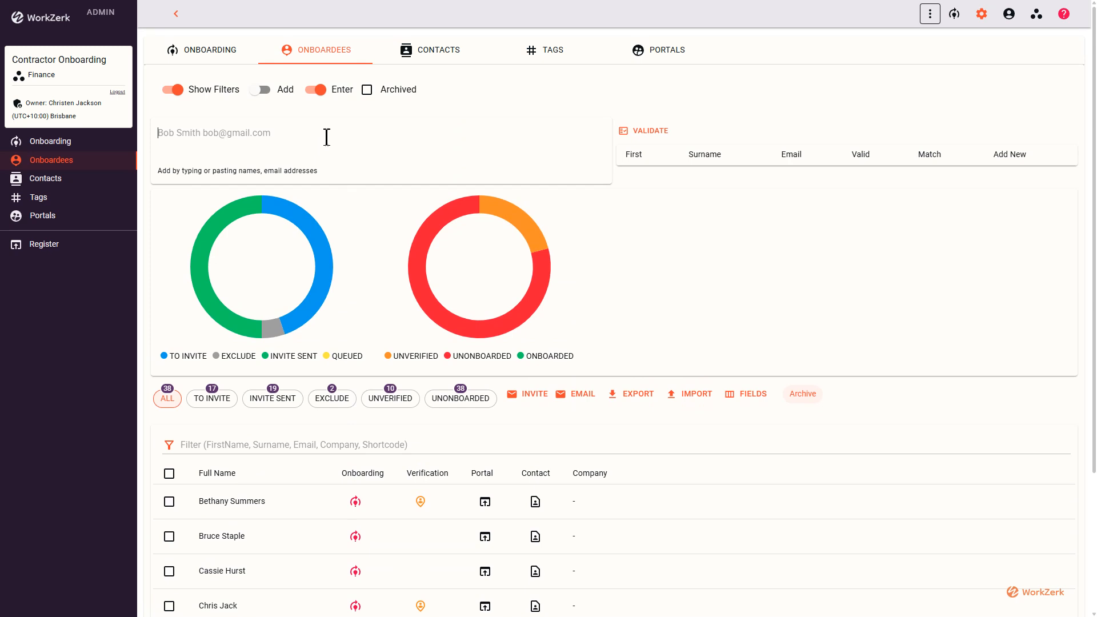